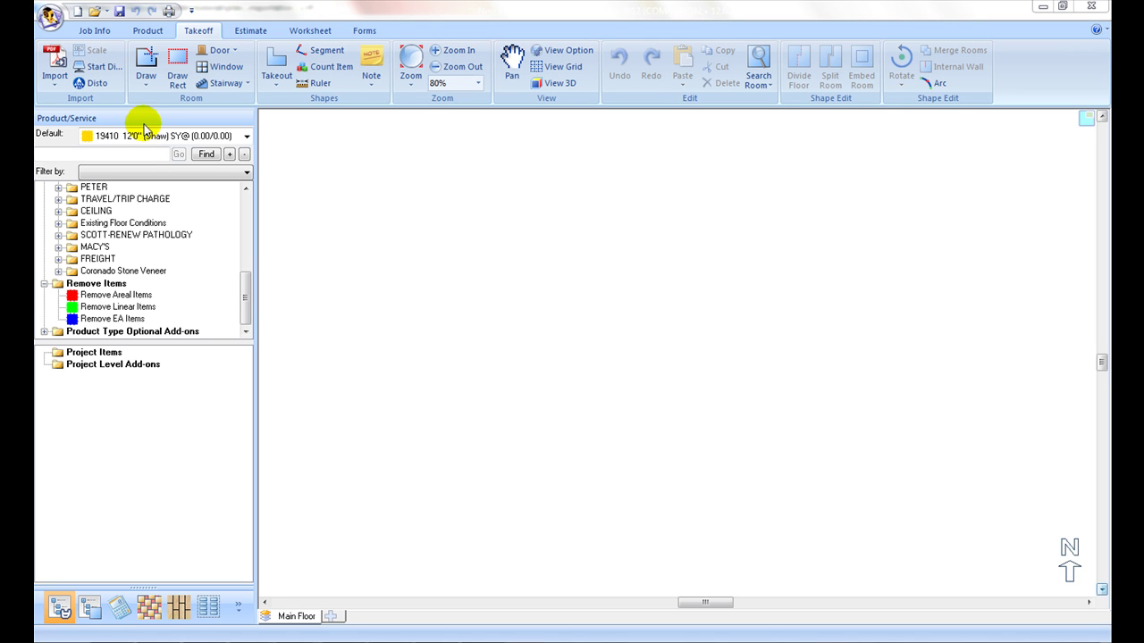
# Step: Open the A-603 room finish schedule, AP101 A-603 floorplan, FRBT 1 10LA ( Curved Simple) and PITT MEADOWS LIBRARY - TENDER DRAWINGS PDFs for import
pyautogui.click(53, 59)
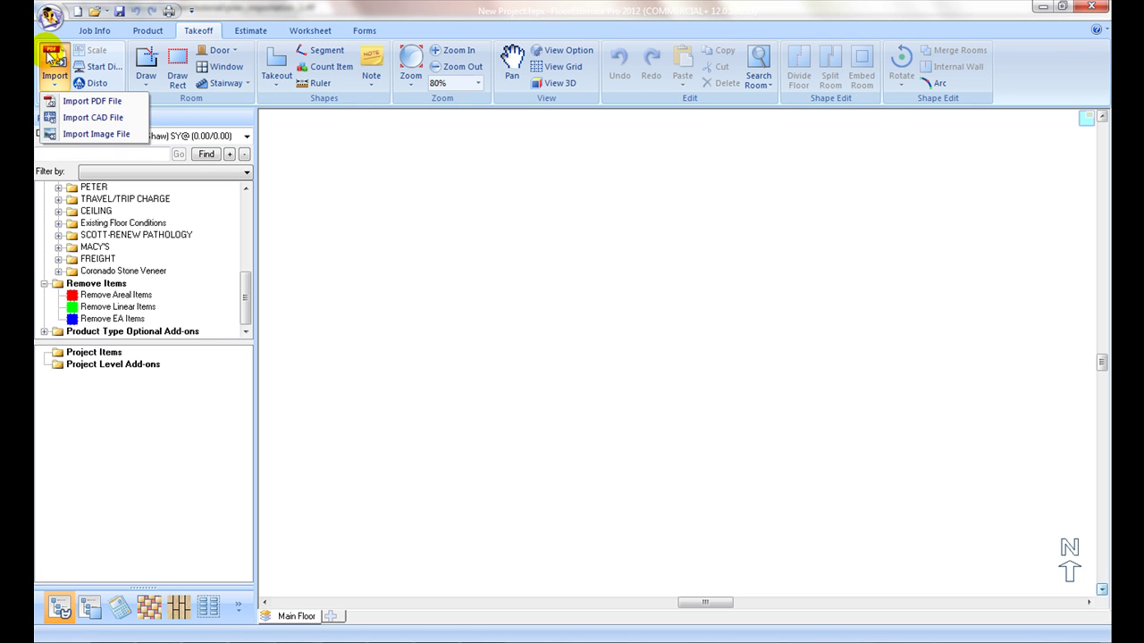
pyautogui.click(124, 108)
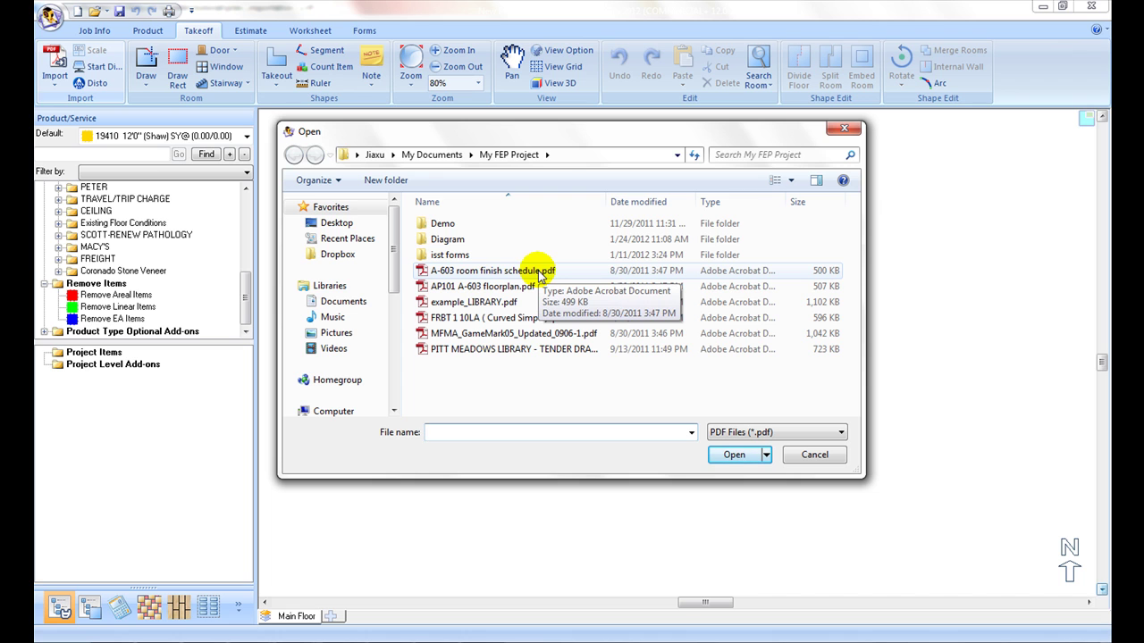
pyautogui.click(539, 273)
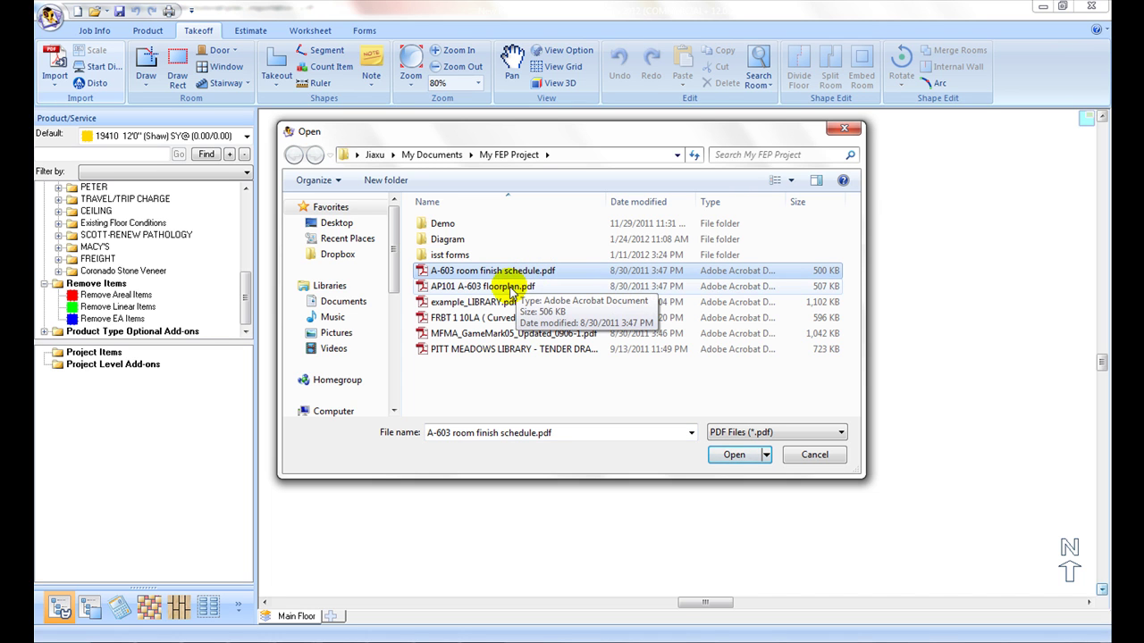
pyautogui.keyDown('ctrl'); pyautogui.click(512, 288); pyautogui.keyUp('ctrl')
pyautogui.keyDown('ctrl'); pyautogui.click(510, 320); pyautogui.keyUp('ctrl')
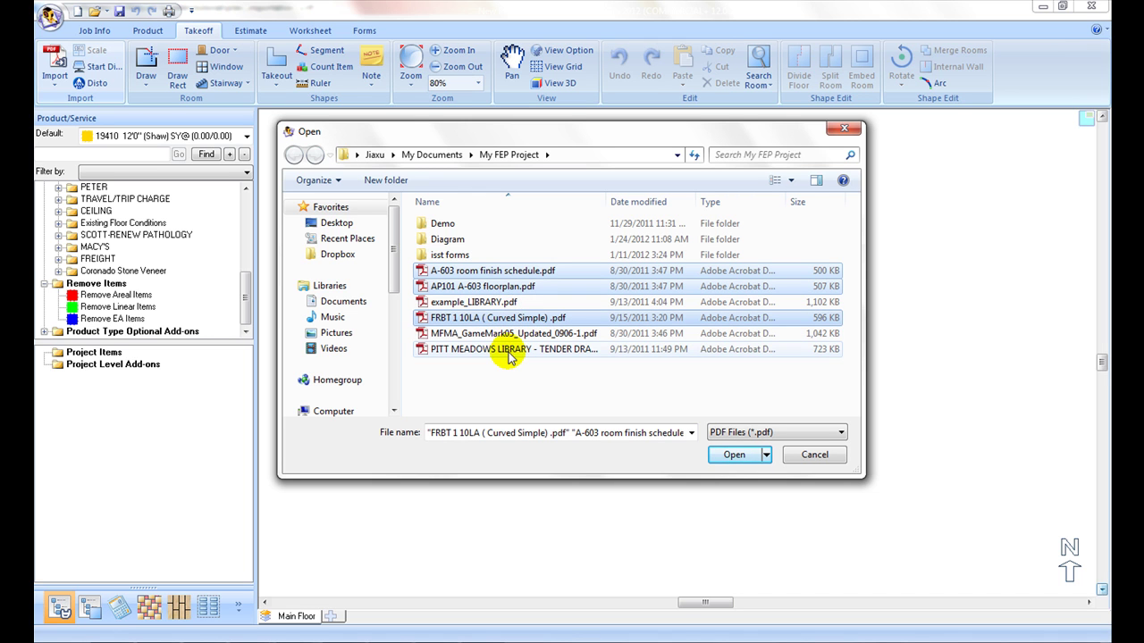
pyautogui.keyDown('ctrl'); pyautogui.click(510, 354); pyautogui.keyUp('ctrl')
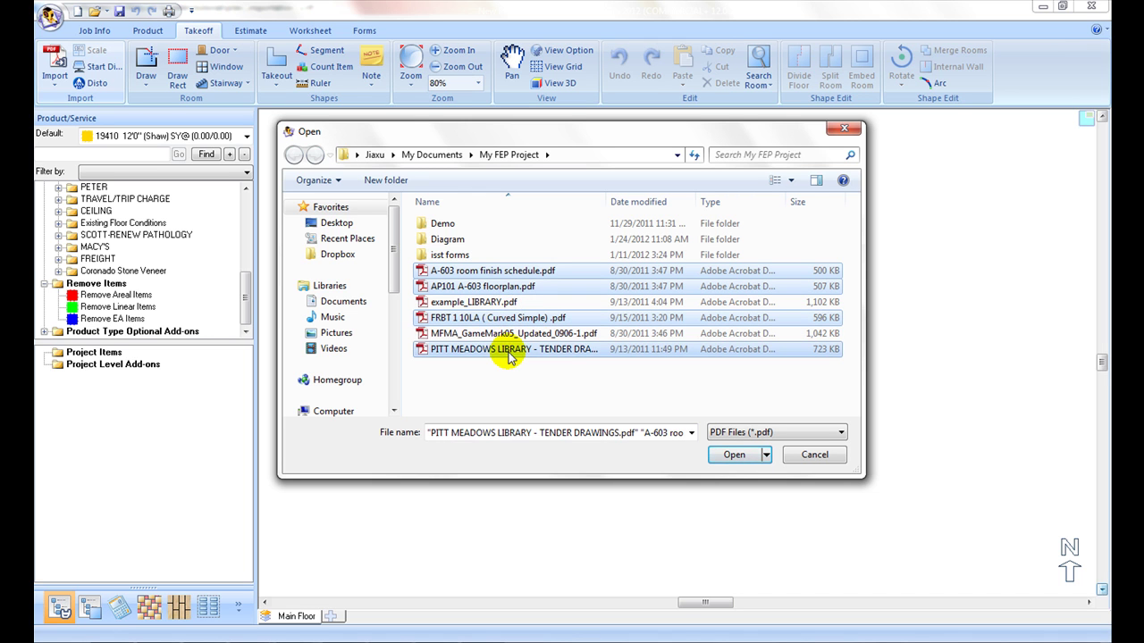
pyautogui.click(718, 461)
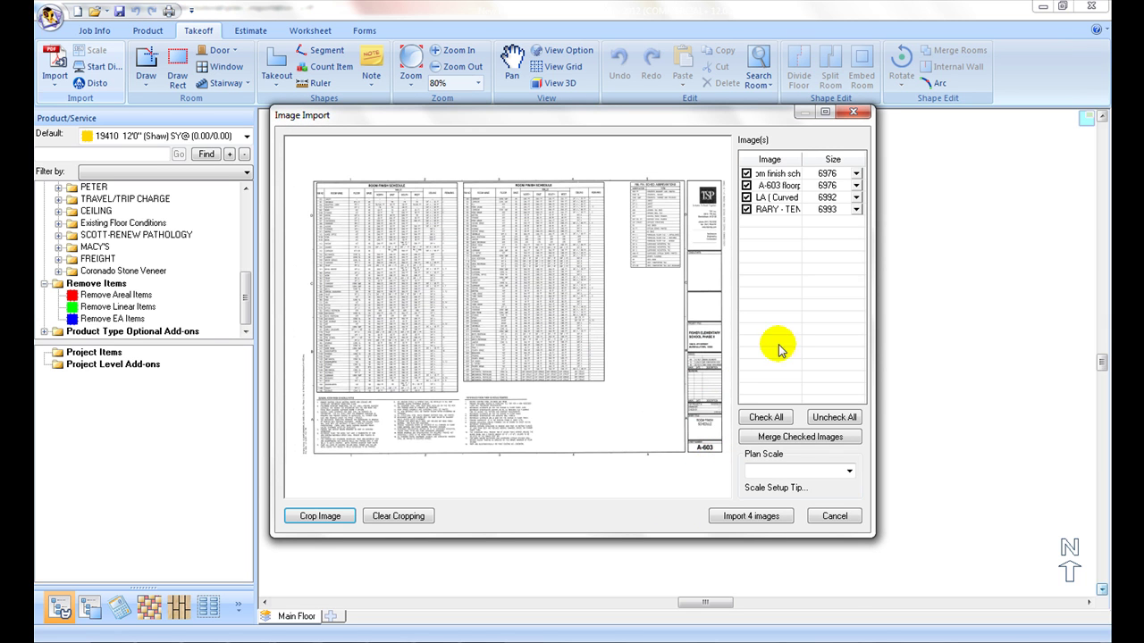
# Step: Preview the four plan images and exclude the room finish schedule and the Pitt Meadows Library drawing from the import
pyautogui.click(772, 174)
pyautogui.click(774, 186)
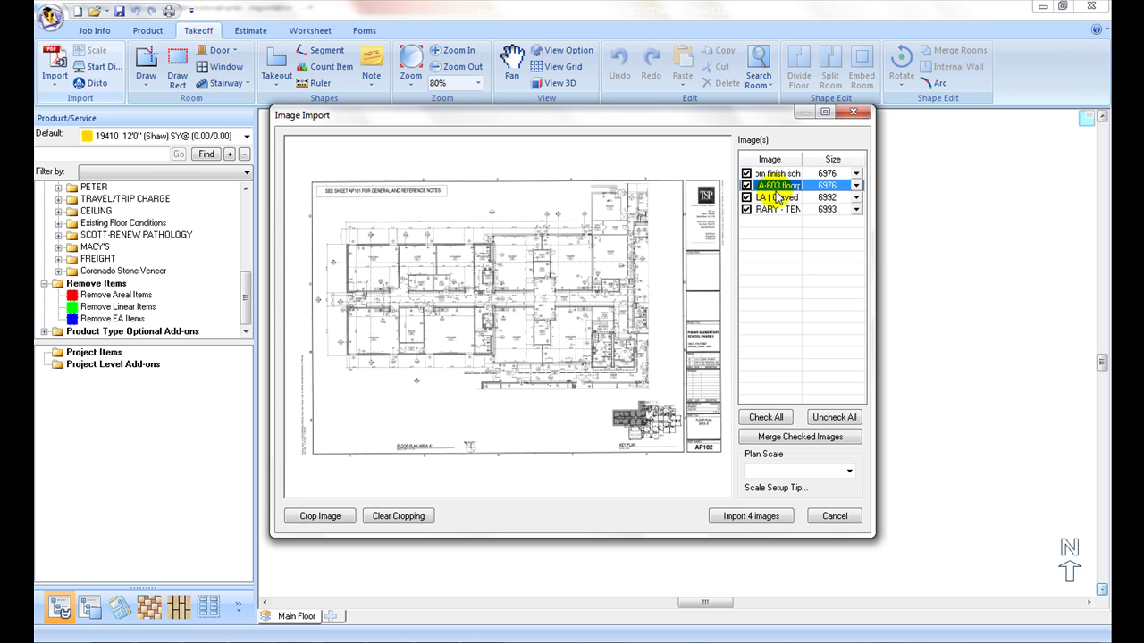
pyautogui.click(776, 197)
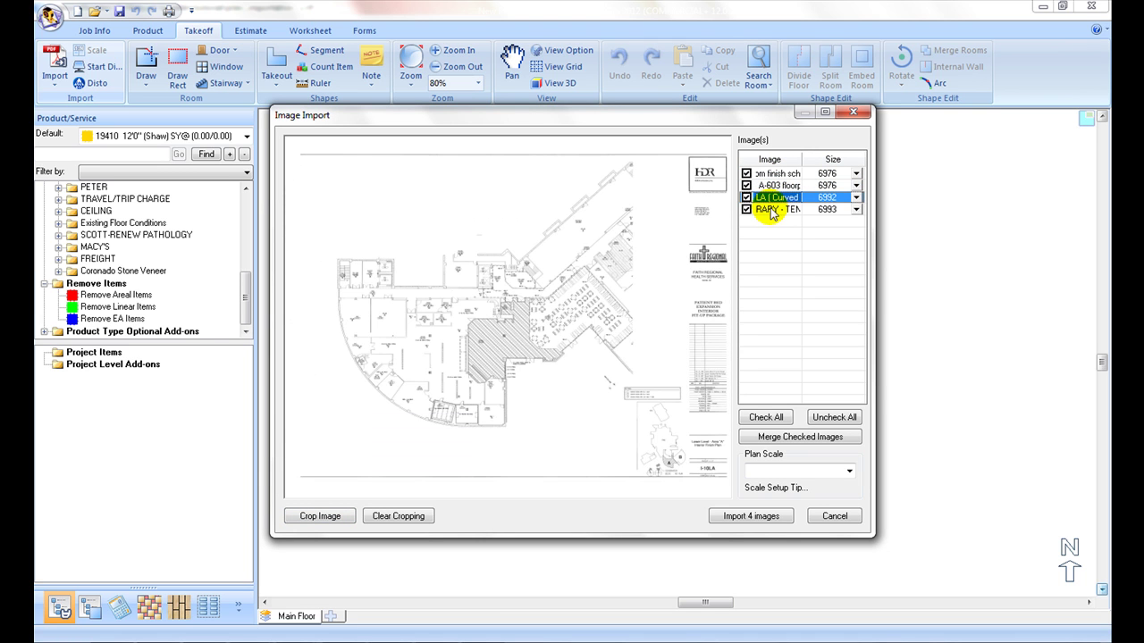
pyautogui.click(767, 208)
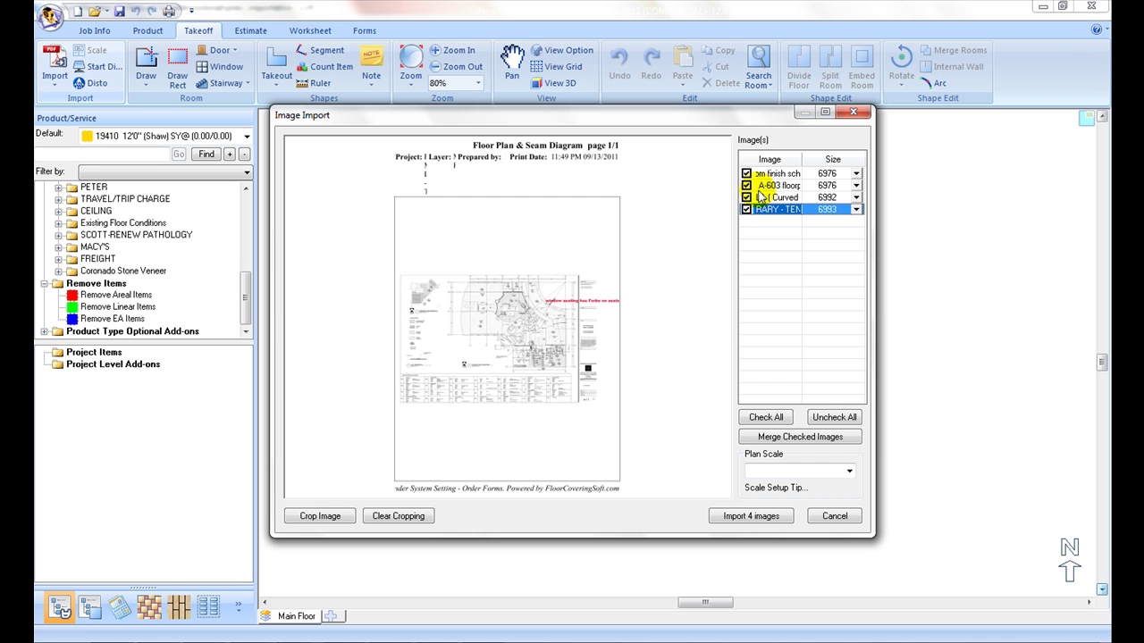
pyautogui.click(764, 175)
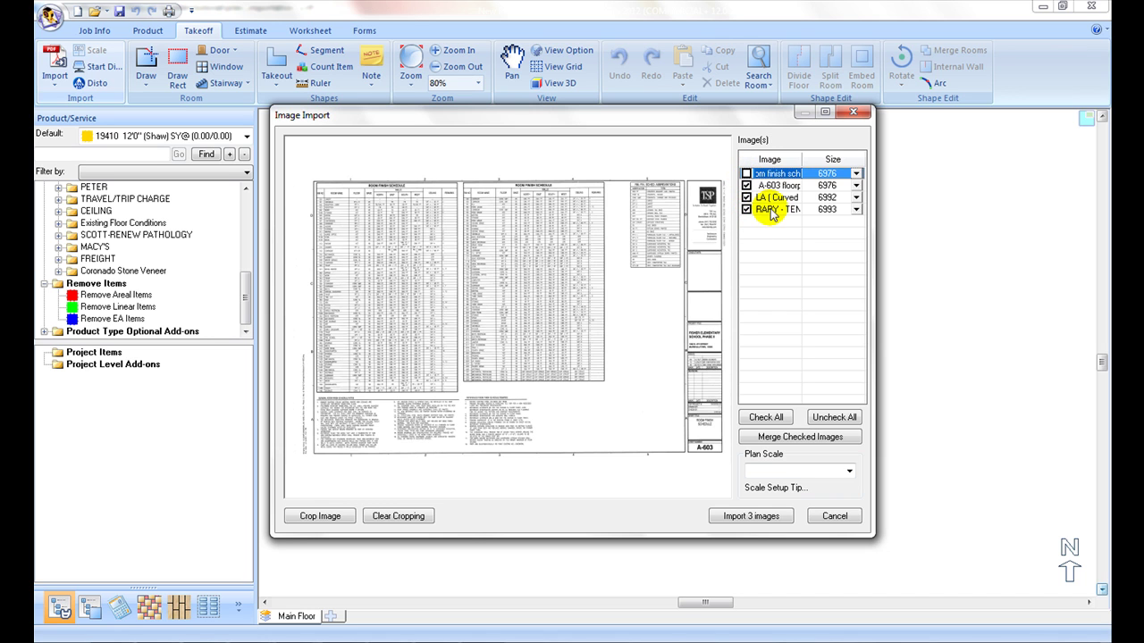
pyautogui.click(769, 208)
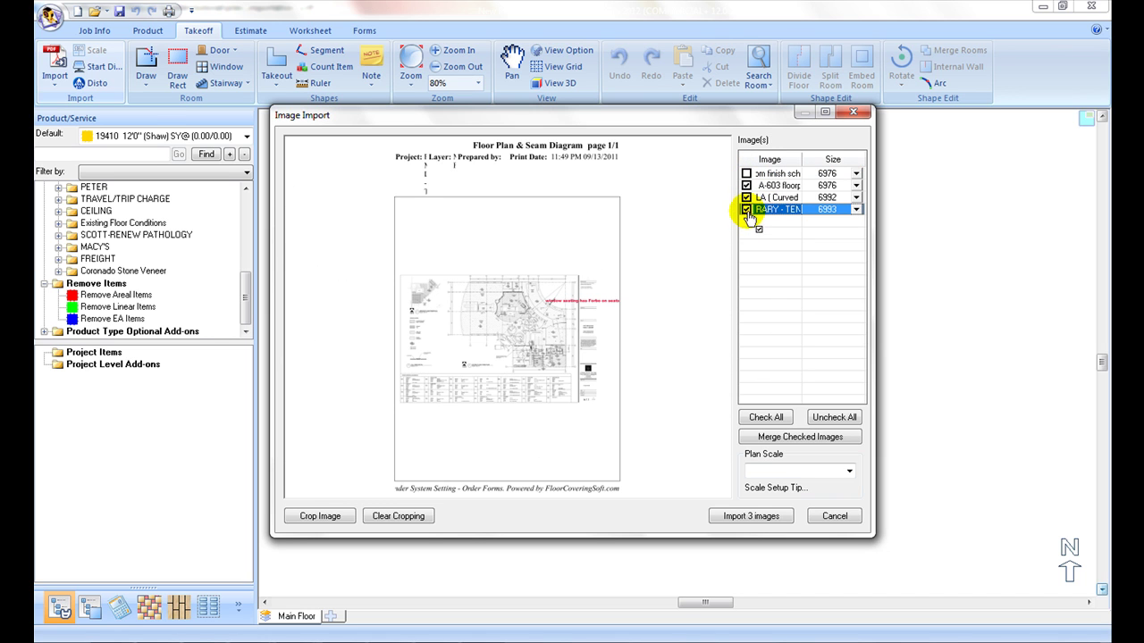
pyautogui.click(747, 210)
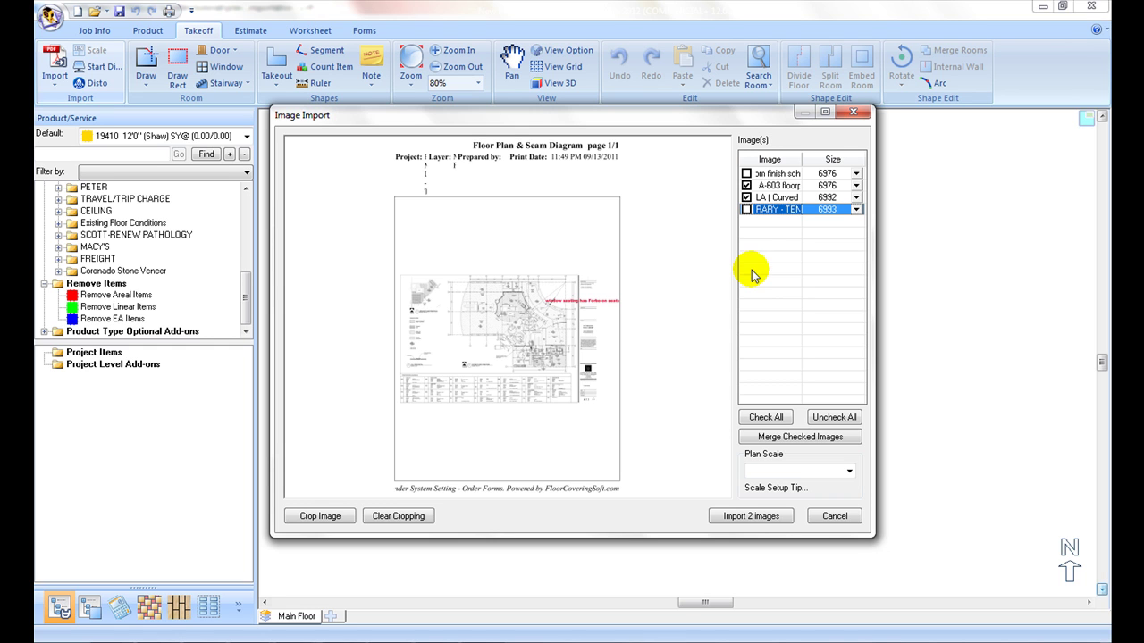
# Step: Import the two checked images without choosing a plan scale and dismiss the image scale settings
pyautogui.click(849, 472)
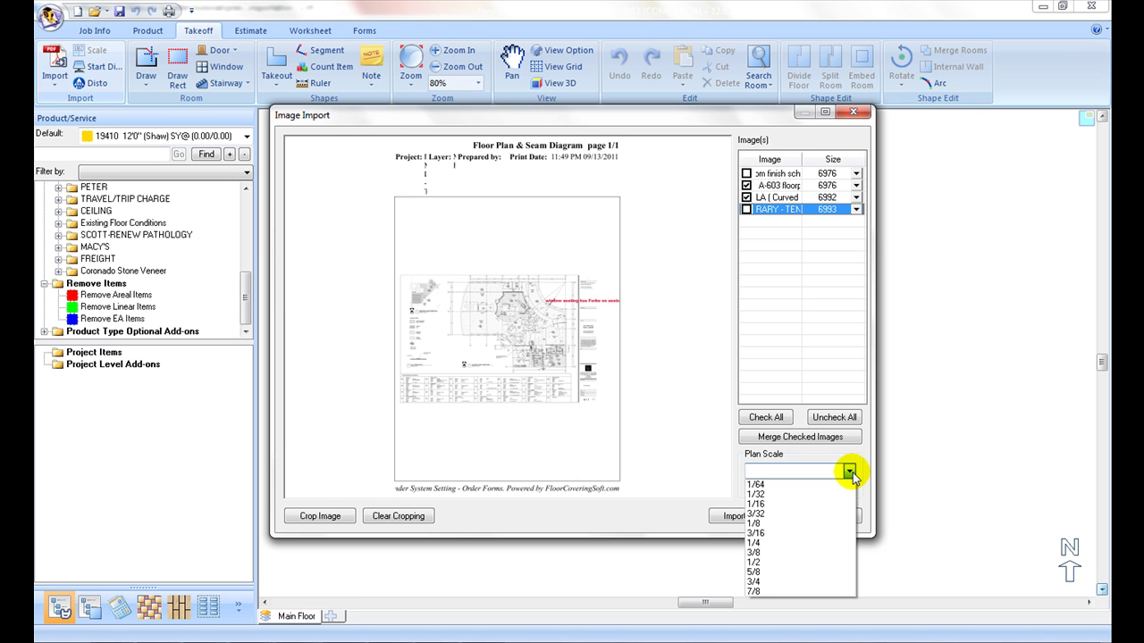
pyautogui.click(849, 472)
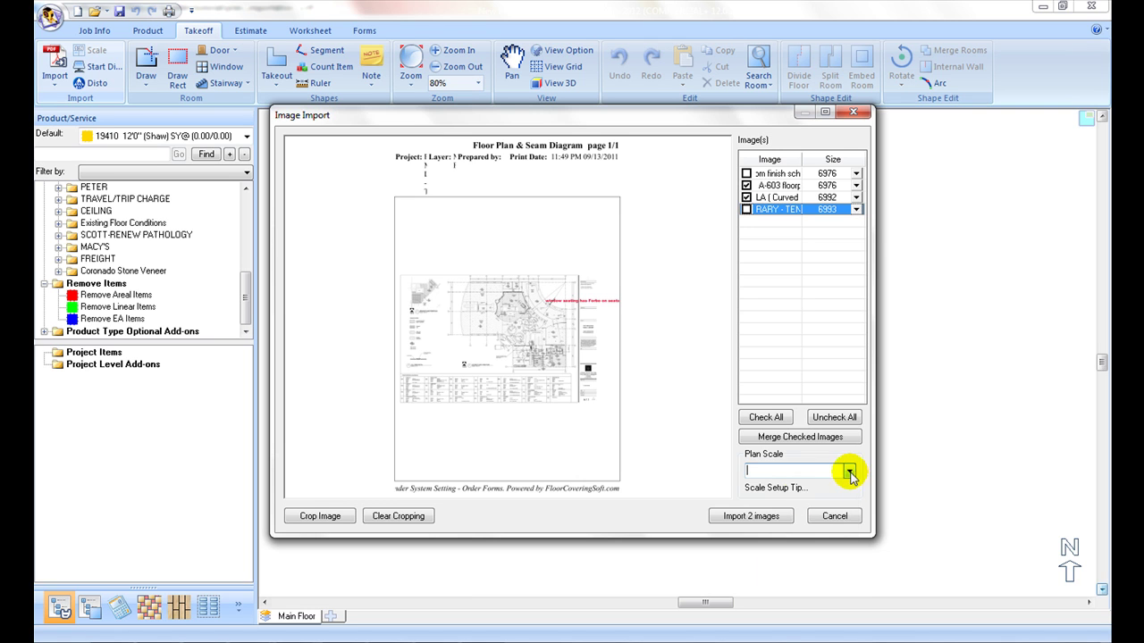
pyautogui.click(741, 521)
pyautogui.click(566, 362)
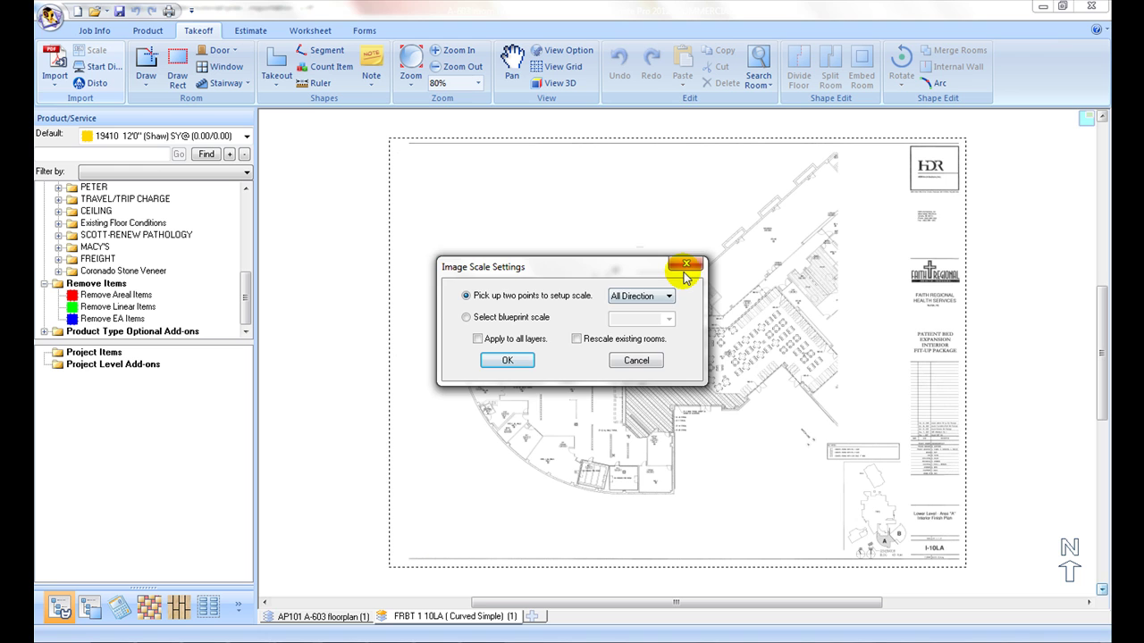
pyautogui.click(684, 266)
# Step: Move the FRBT 1 10LA ( Curved Simple) layer ahead of AP101 A-603 floorplan and view both layers
pyautogui.click(362, 617)
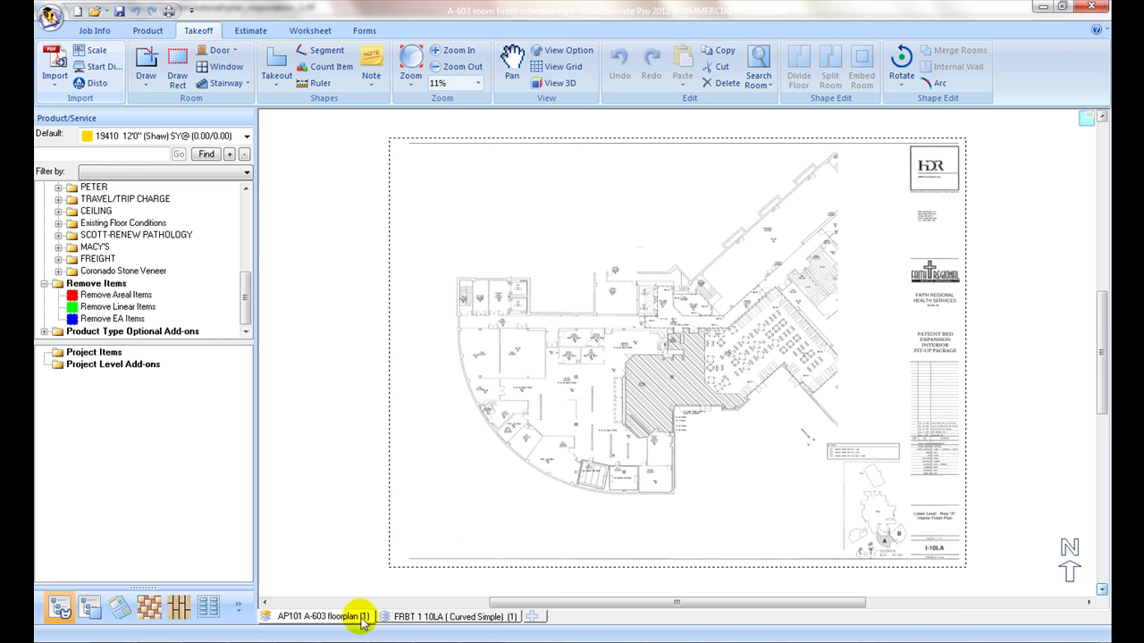
pyautogui.click(405, 618)
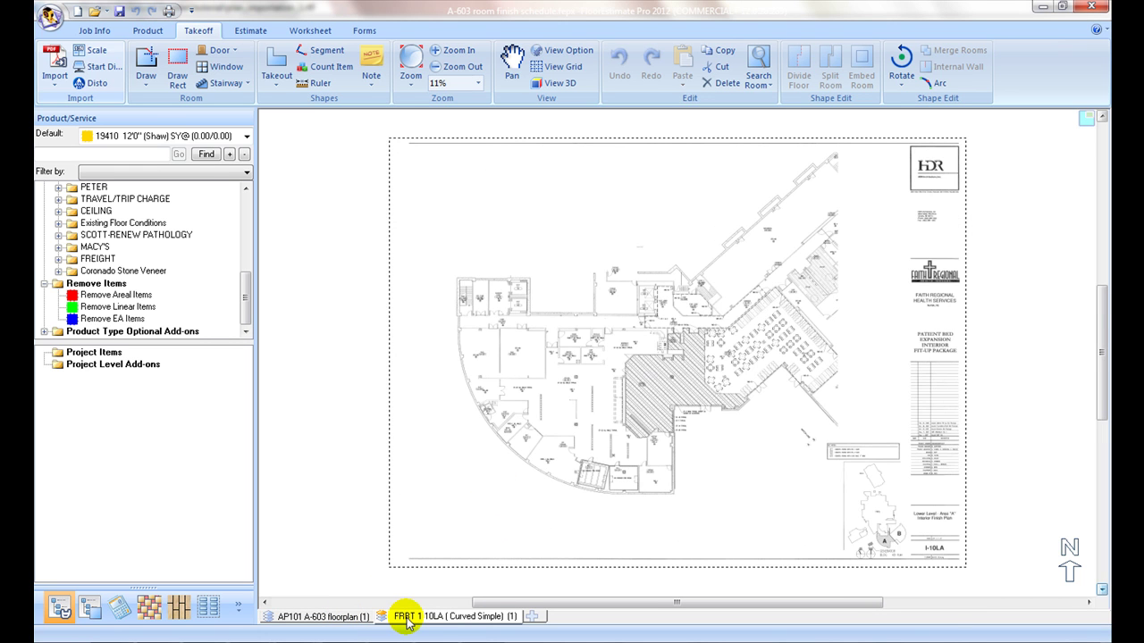
pyautogui.moveTo(413, 622); pyautogui.dragTo(308, 623)
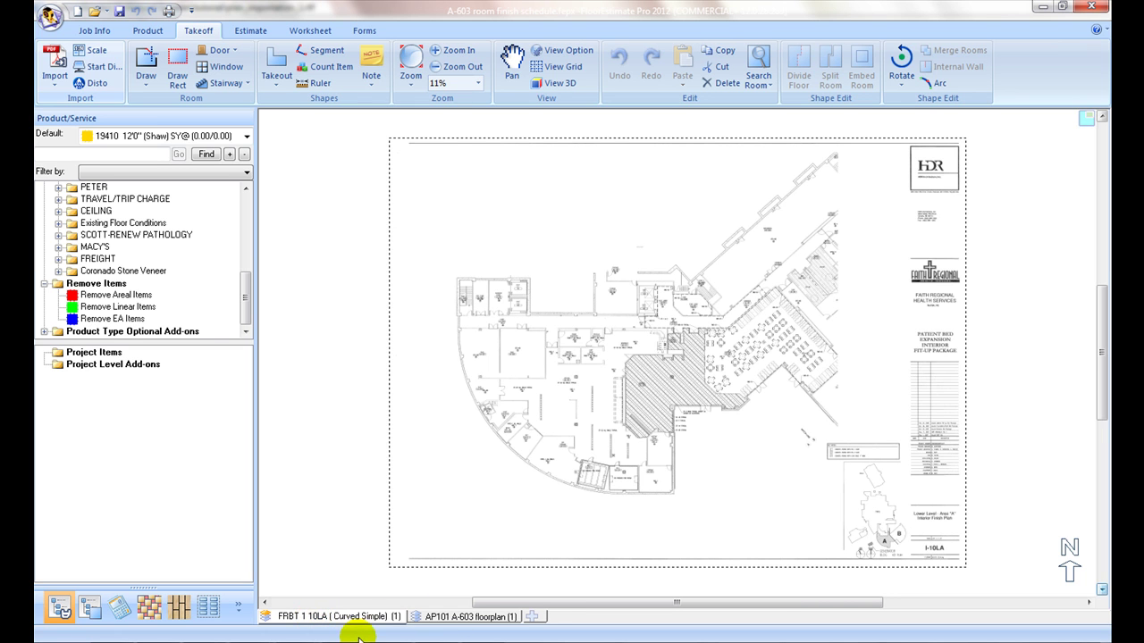
pyautogui.click(434, 623)
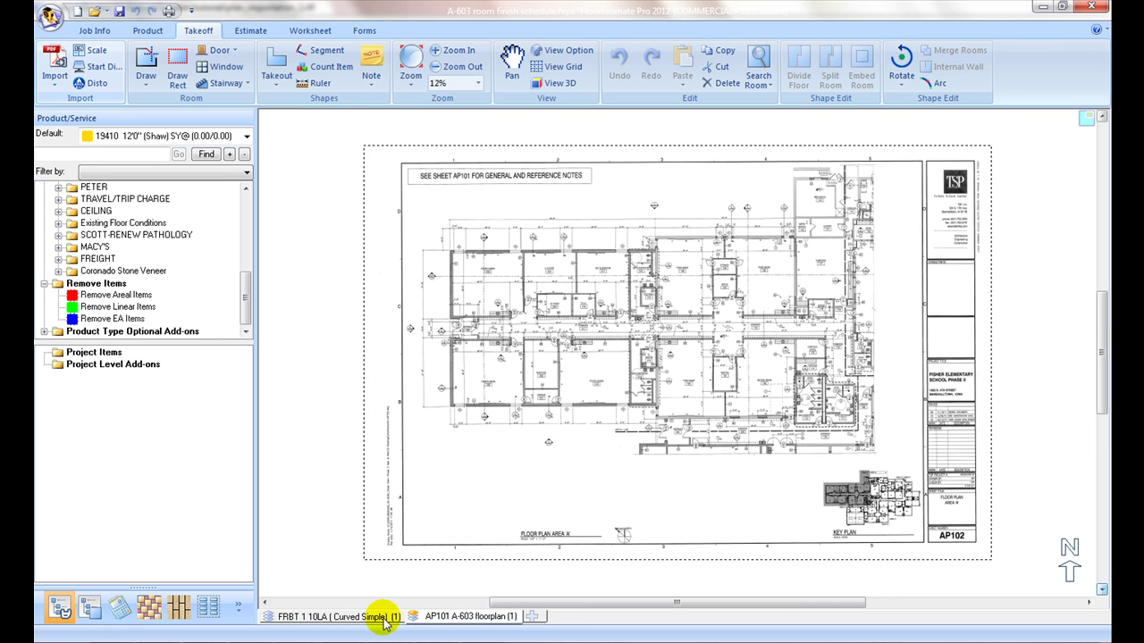
pyautogui.click(384, 623)
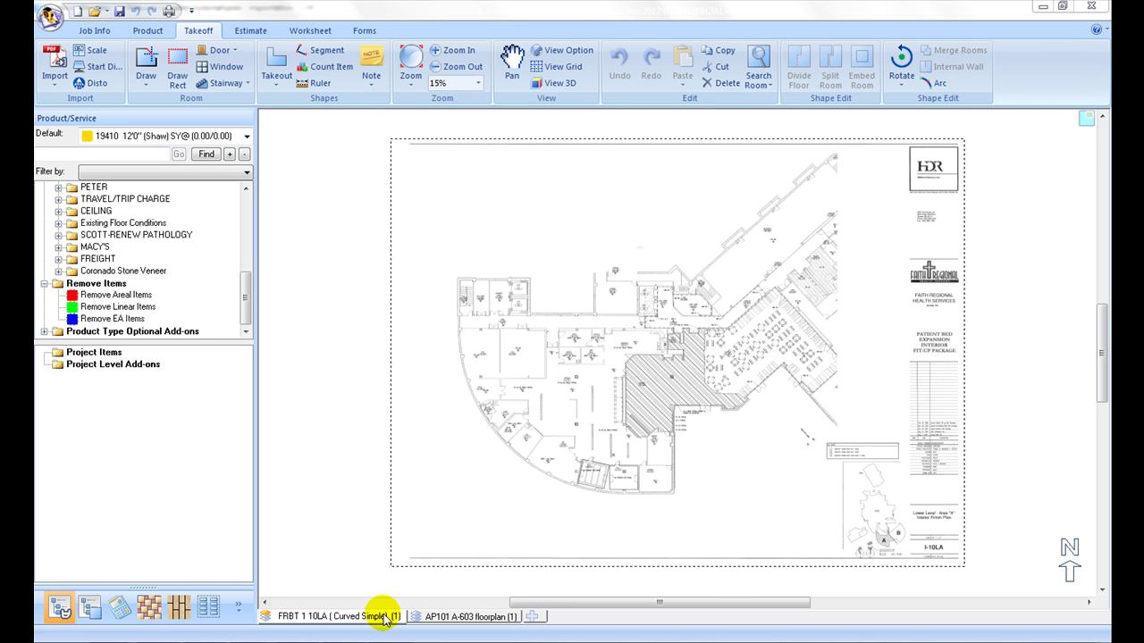
# Step: Measure the width of Fourth Grade room 219 on the AP101 A-603 floorplan with the Ruler, and delete the measurement
pyautogui.click(426, 617)
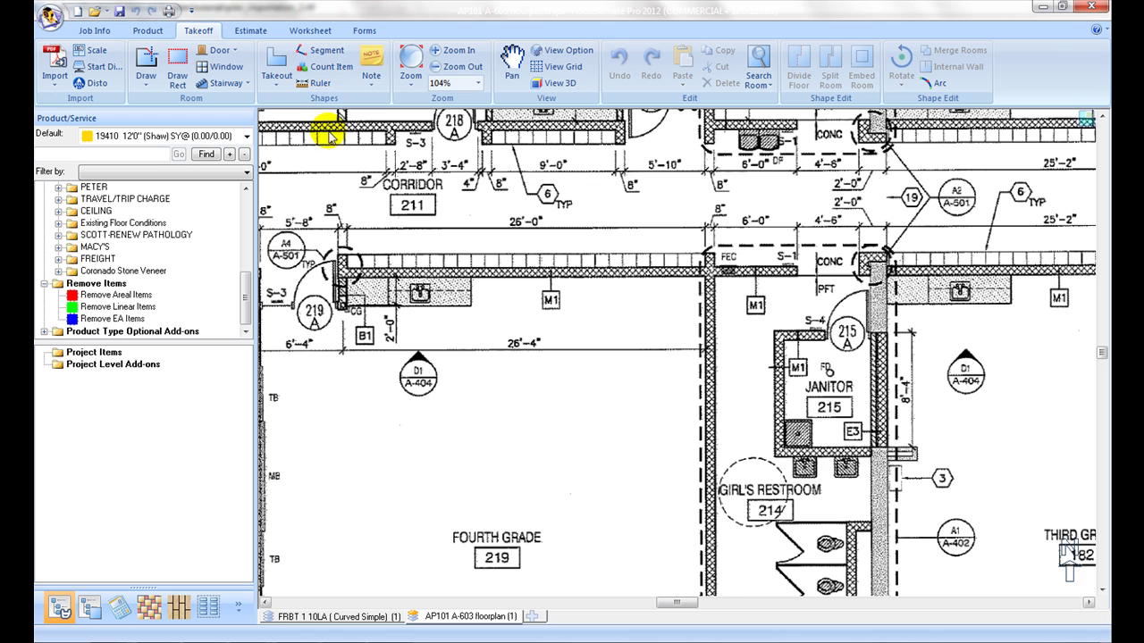
pyautogui.click(318, 84)
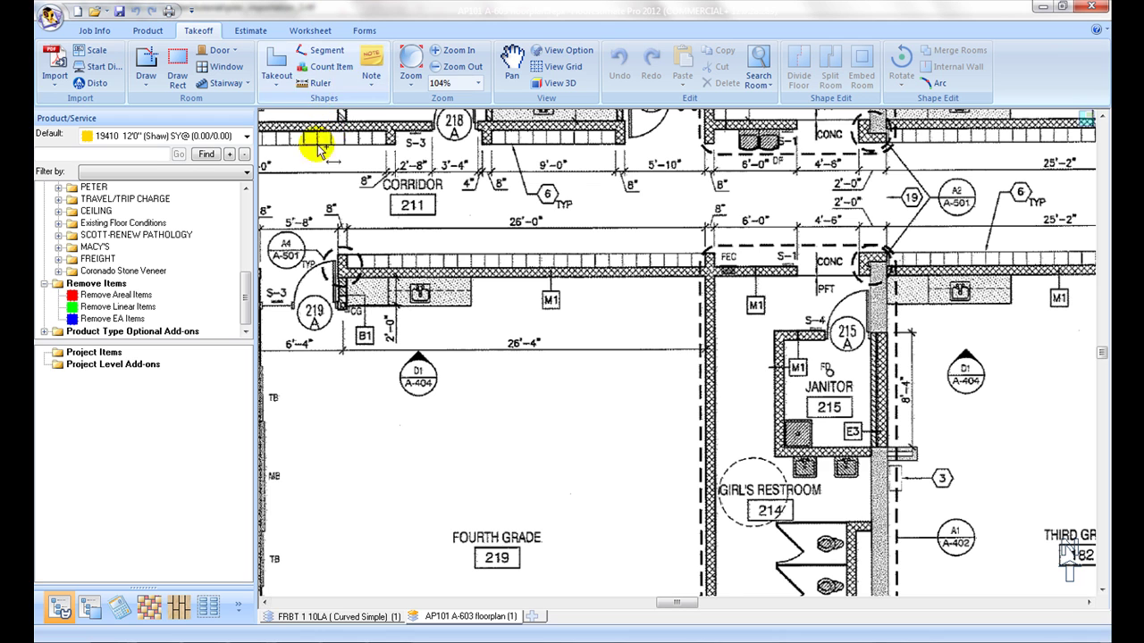
pyautogui.click(344, 393)
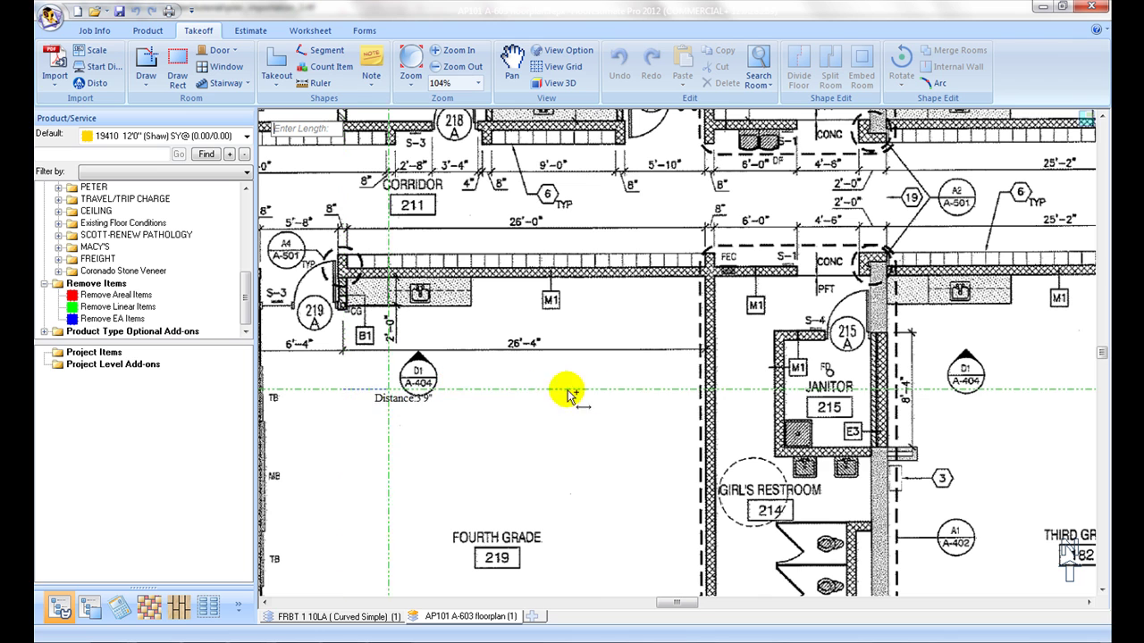
pyautogui.click(706, 393)
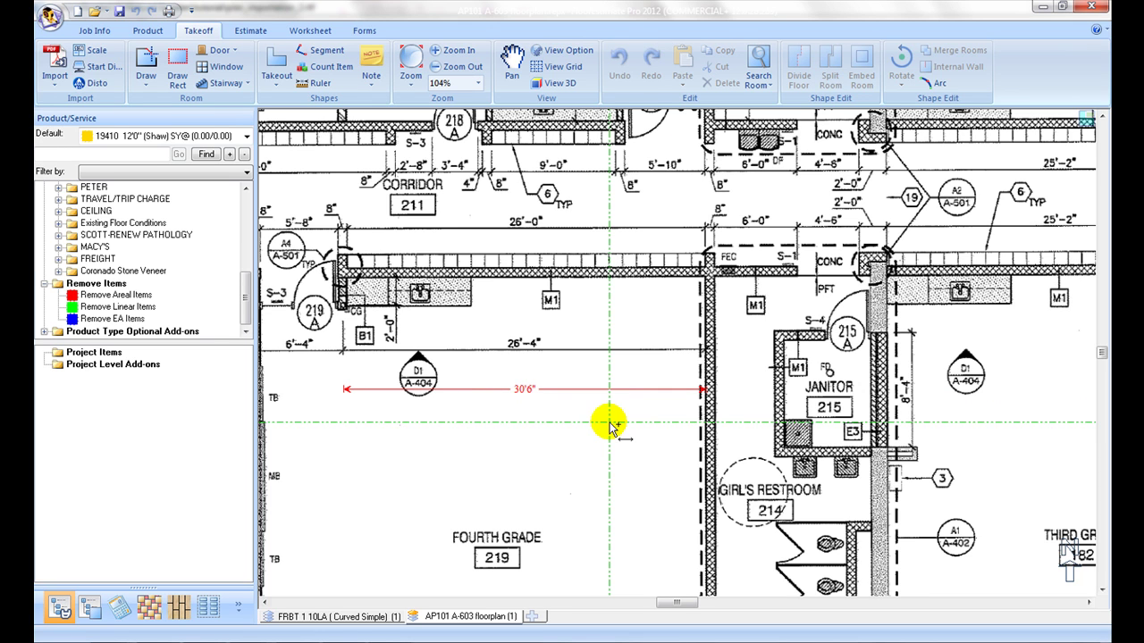
pyautogui.press('Escape')
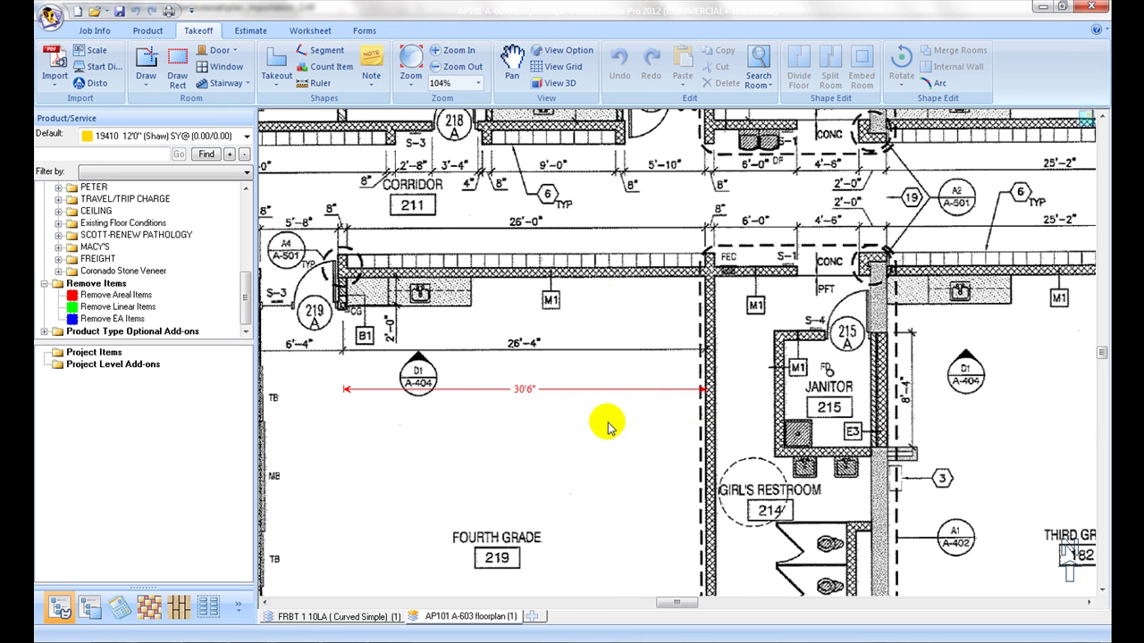
pyautogui.click(527, 394)
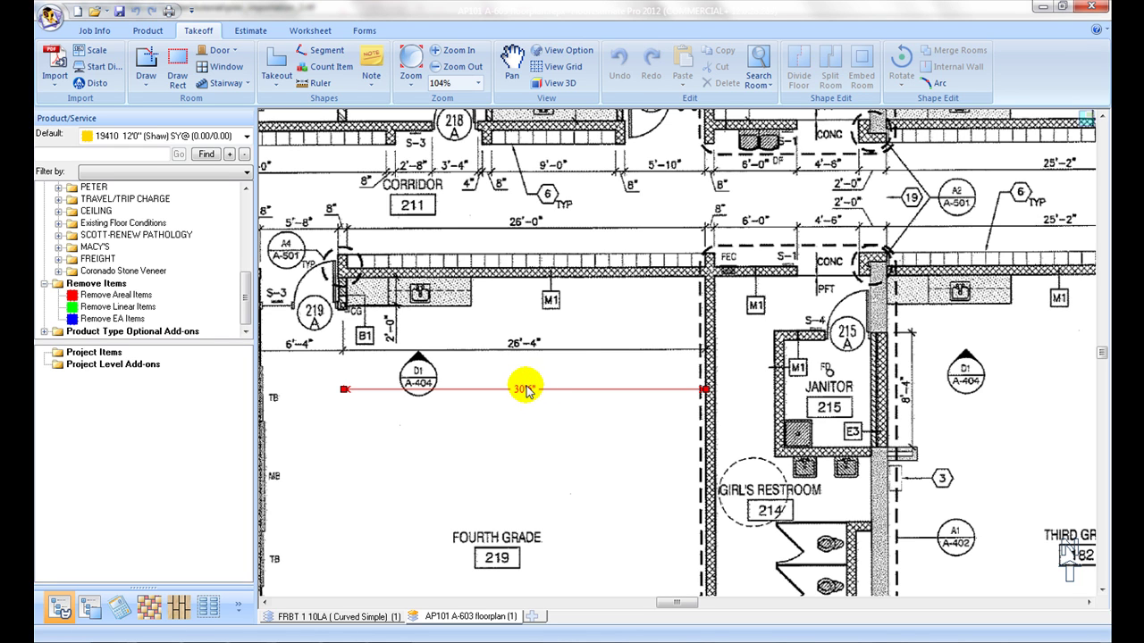
pyautogui.press('Delete')
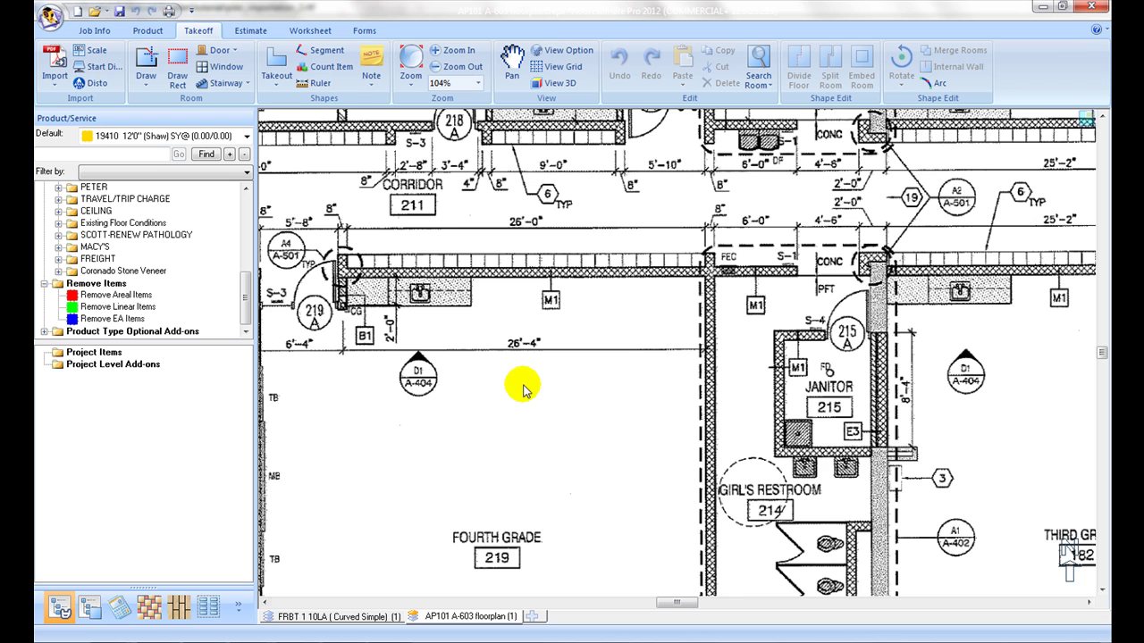
# Step: Rescale the AP101 A-603 floorplan by picking two points across room 219's width and setting the actual size to 26'4"
pyautogui.click(103, 61)
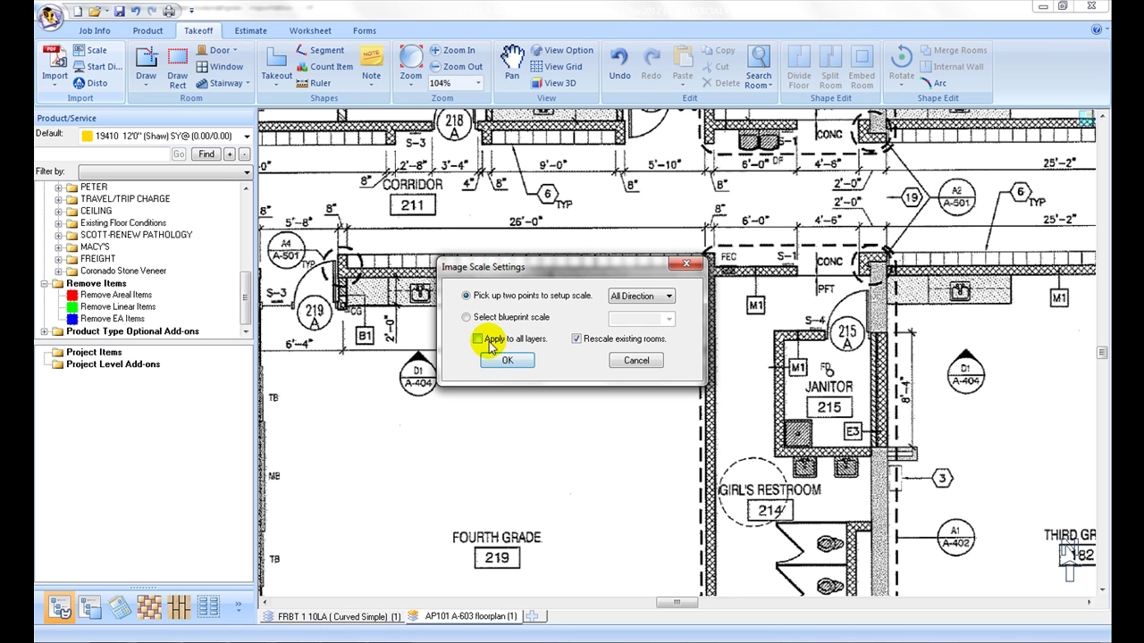
pyautogui.click(500, 362)
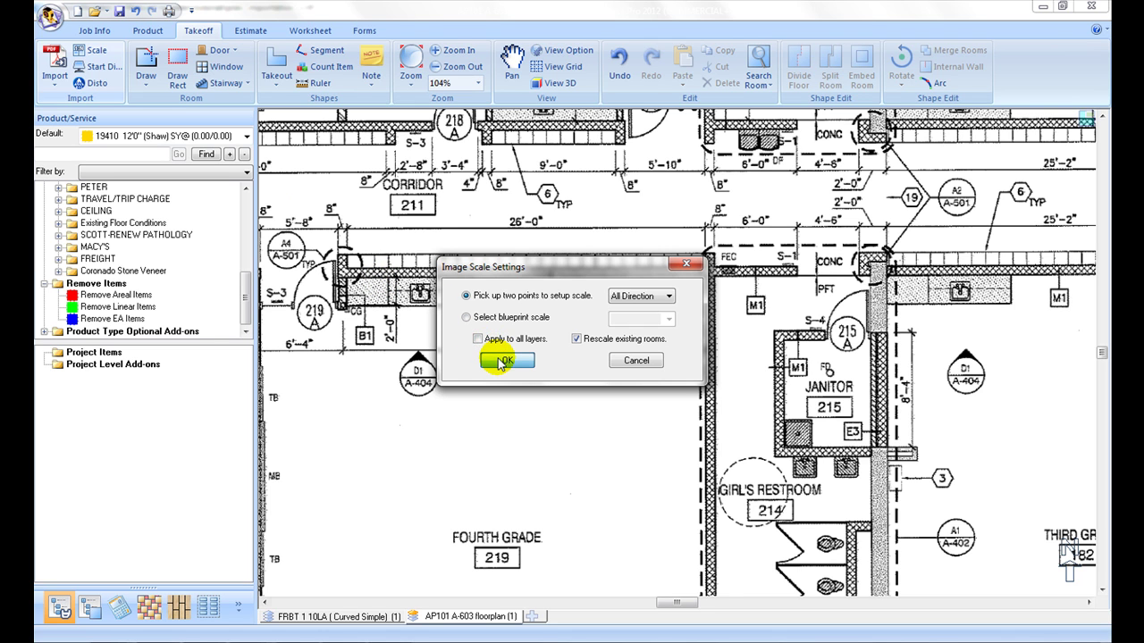
pyautogui.scroll(1, 333, 436)
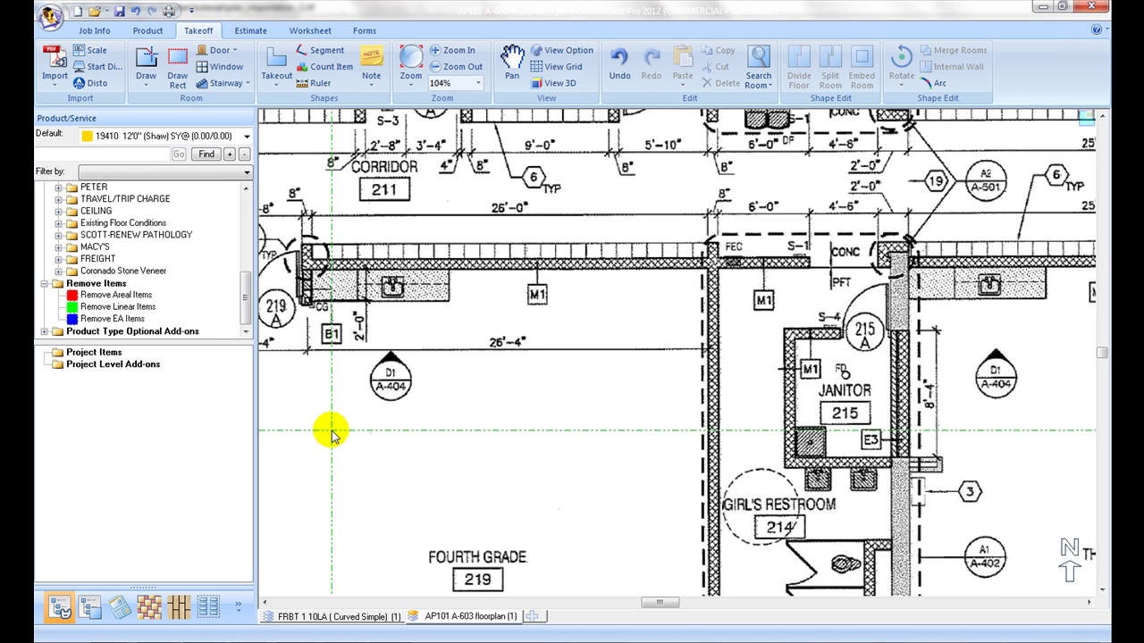
pyautogui.scroll(1, 306, 417)
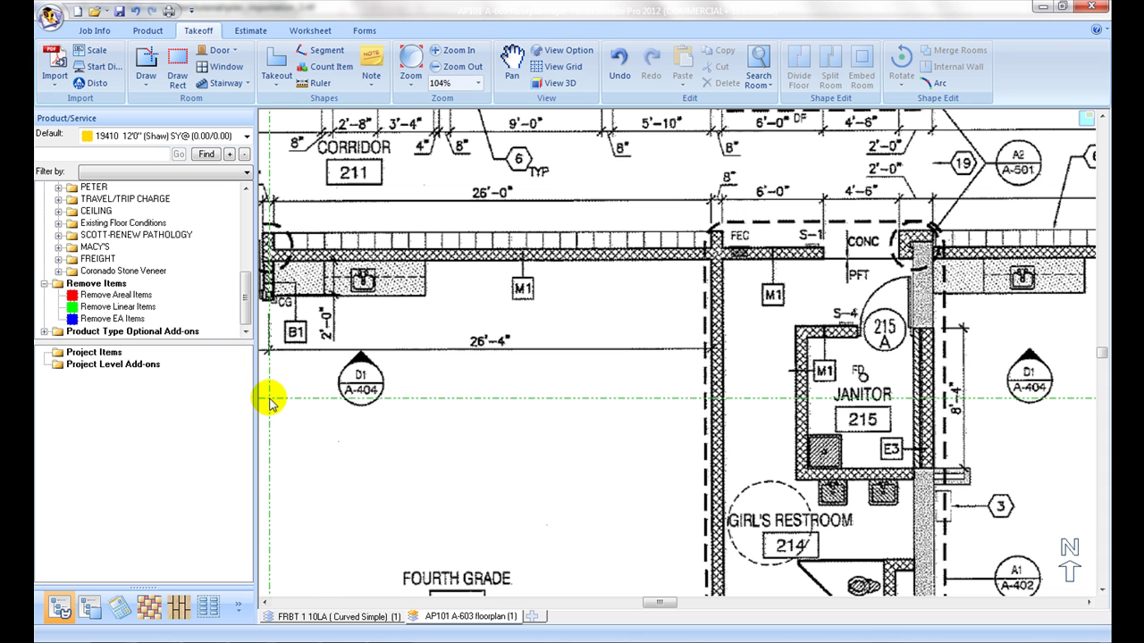
pyautogui.click(269, 399)
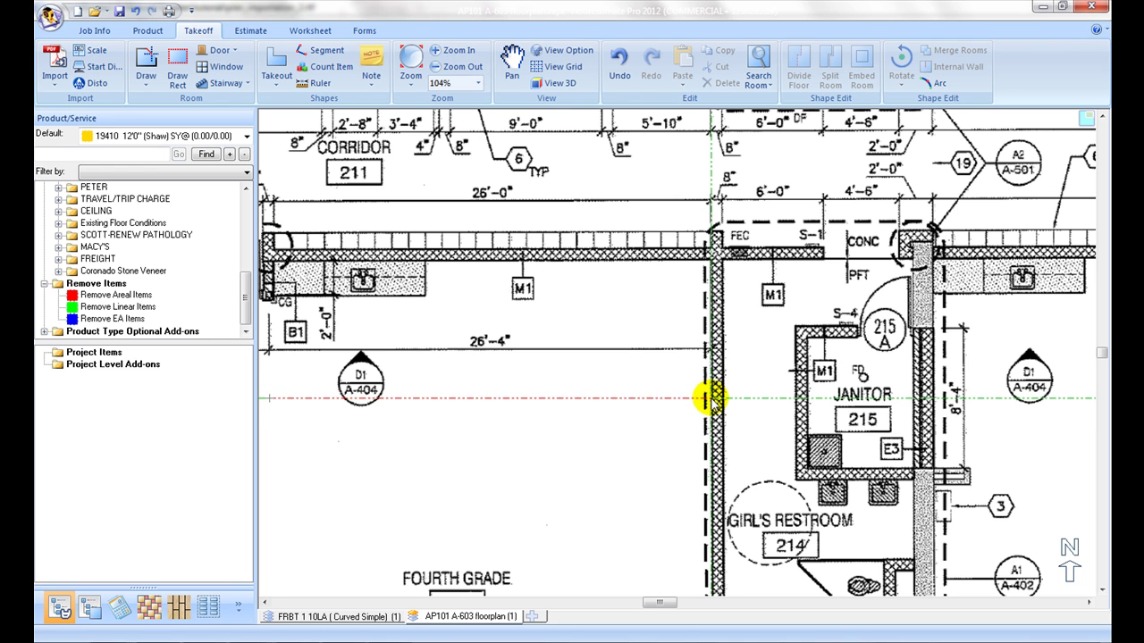
pyautogui.click(706, 399)
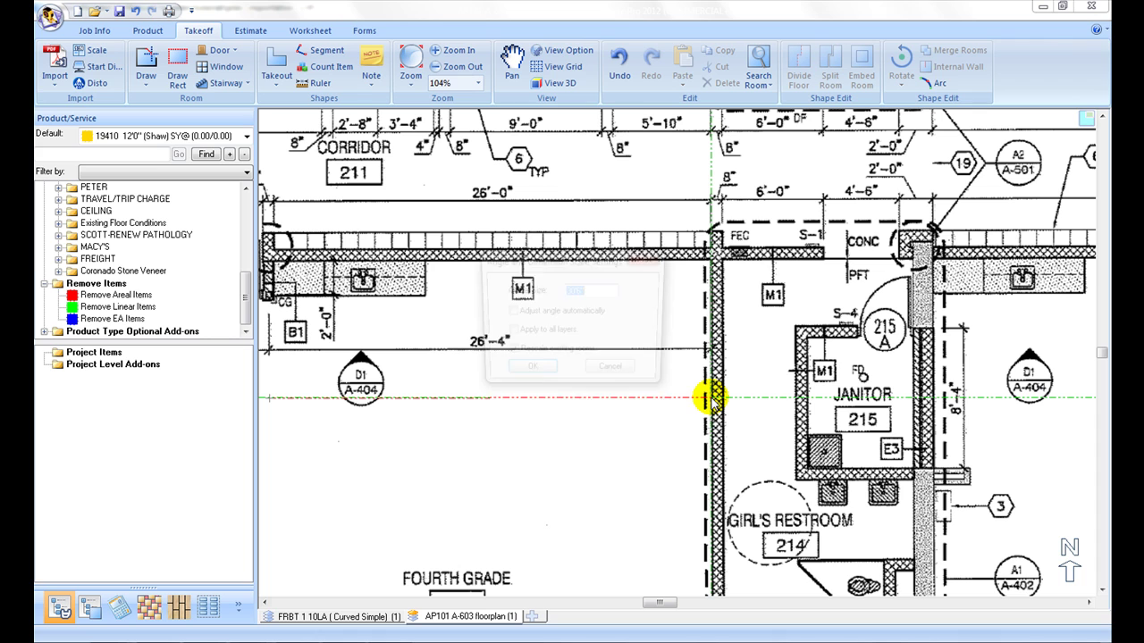
pyautogui.write('2')
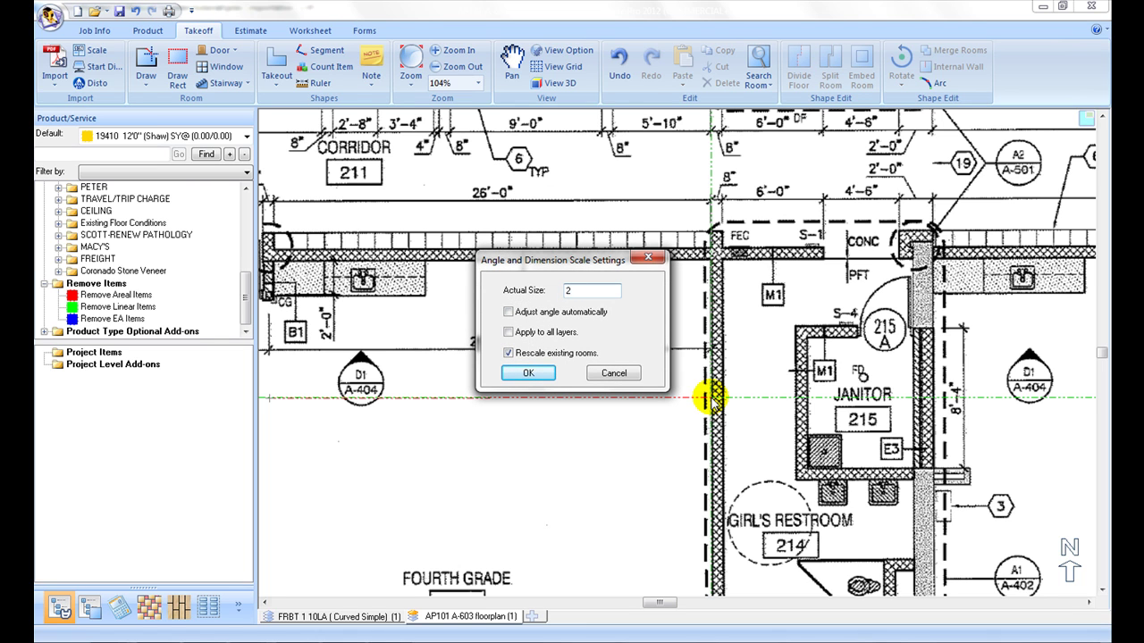
pyautogui.write('6\'4"')
pyautogui.click(550, 378)
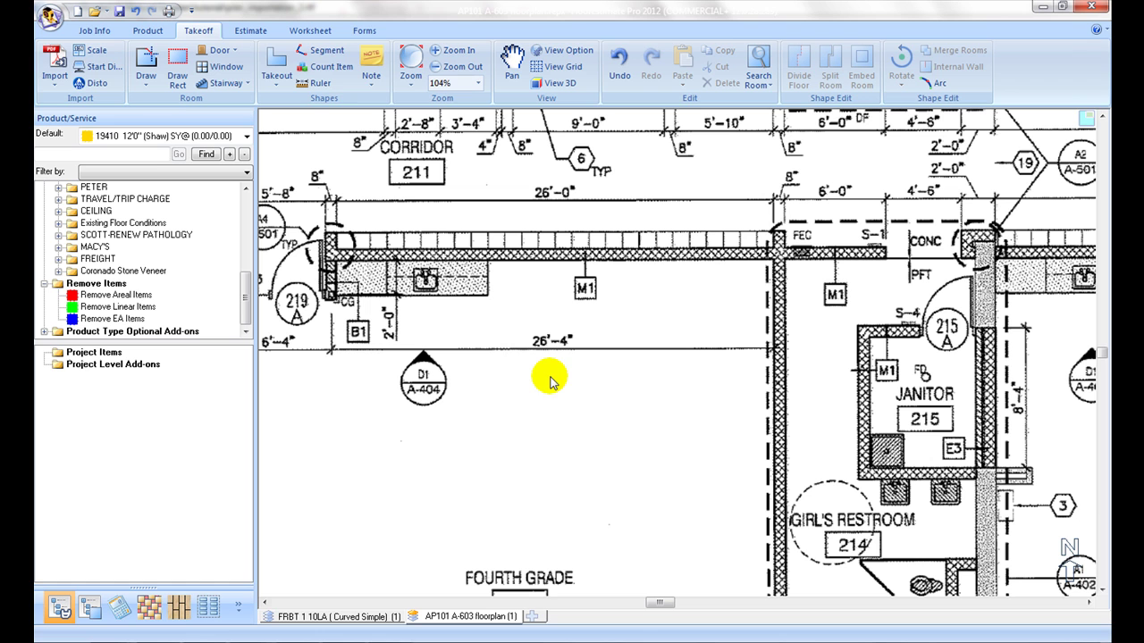
# Step: Measure the width of Fourth Grade room 219 on the AP101 A-603 floorplan with the Ruler, just below its printed dimension
pyautogui.click(318, 86)
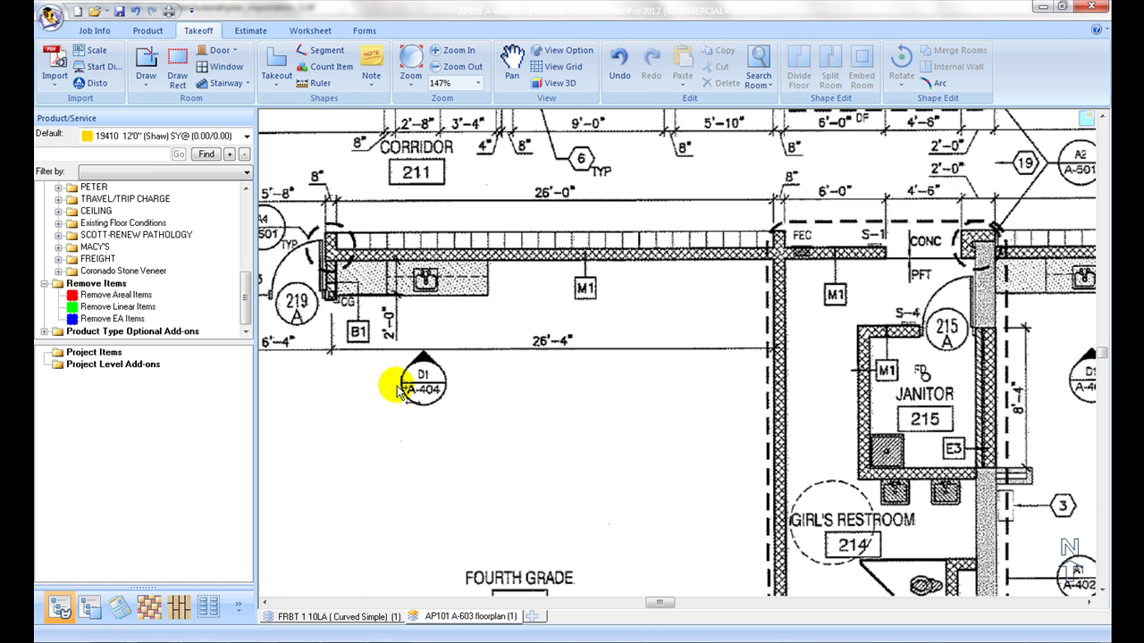
pyautogui.click(332, 413)
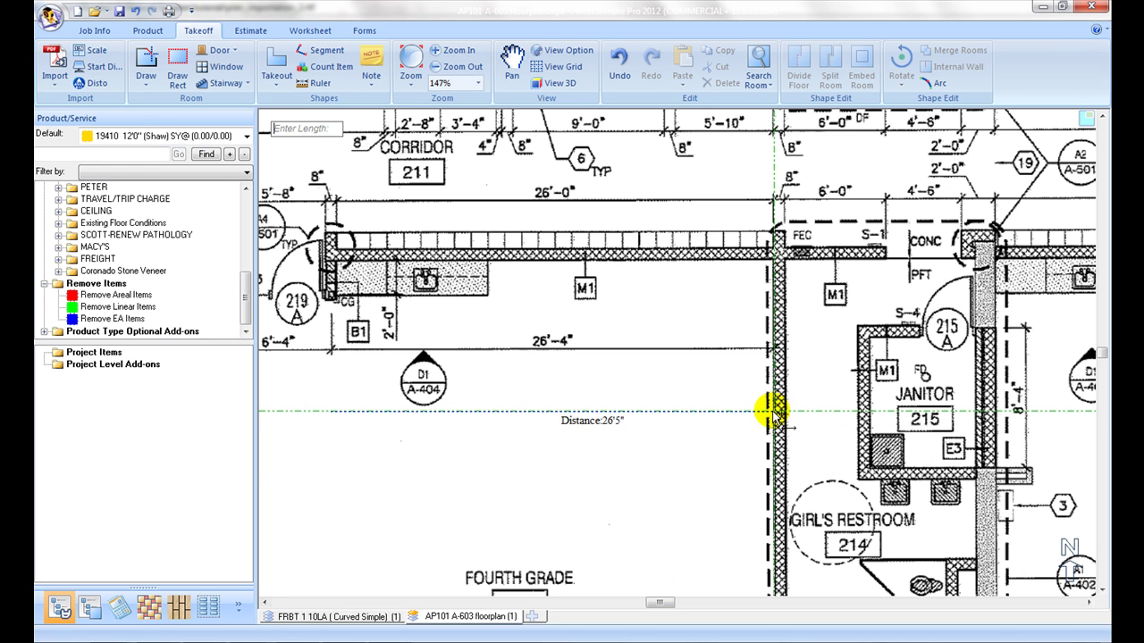
pyautogui.click(772, 412)
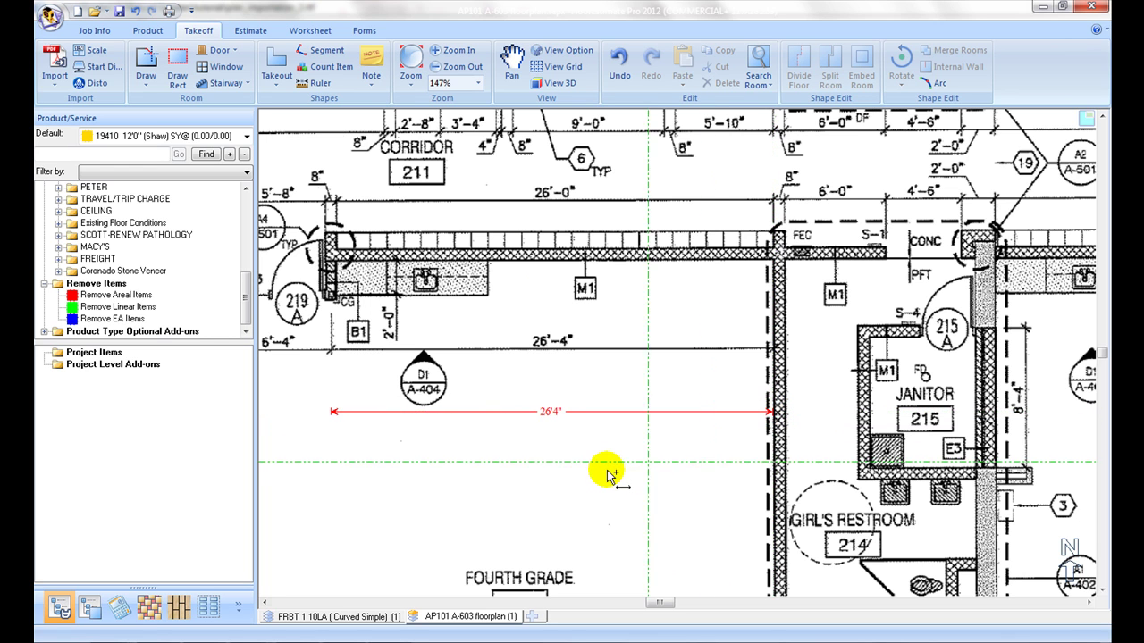
pyautogui.press('Escape')
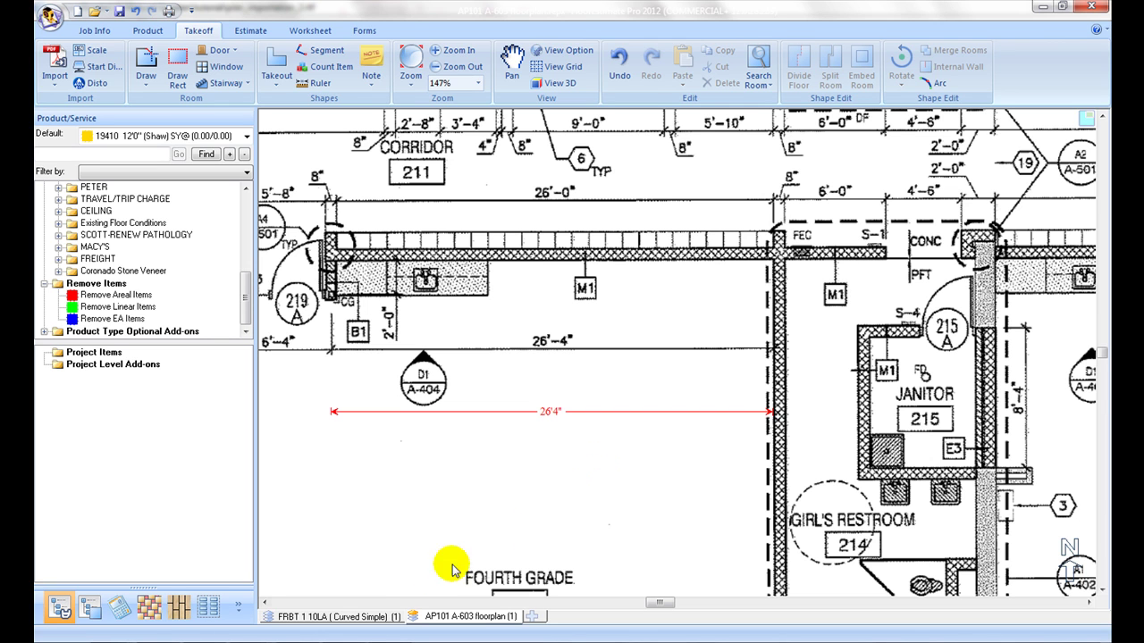
# Step: Set the FRBT 1 10LA ( Curved Simple) layer to the 1/8 blueprint scale noted in its title block, and acknowledge the scale warning
pyautogui.click(372, 616)
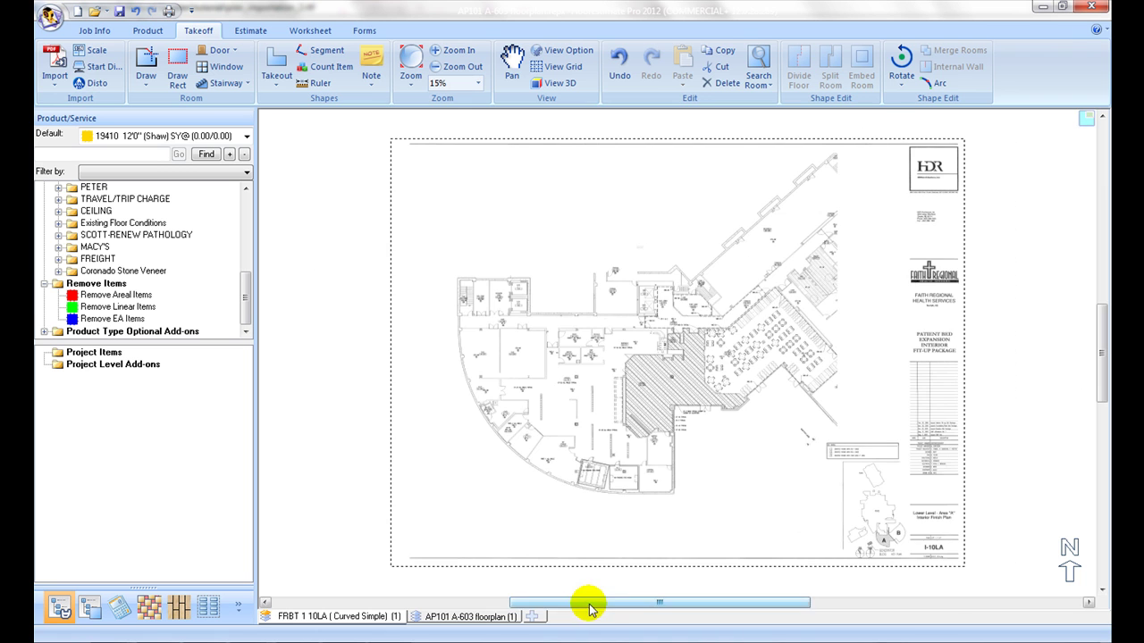
pyautogui.moveTo(587, 603); pyautogui.dragTo(669, 605)
pyautogui.scroll(2, 740, 542)
pyautogui.scroll(1, 741, 542)
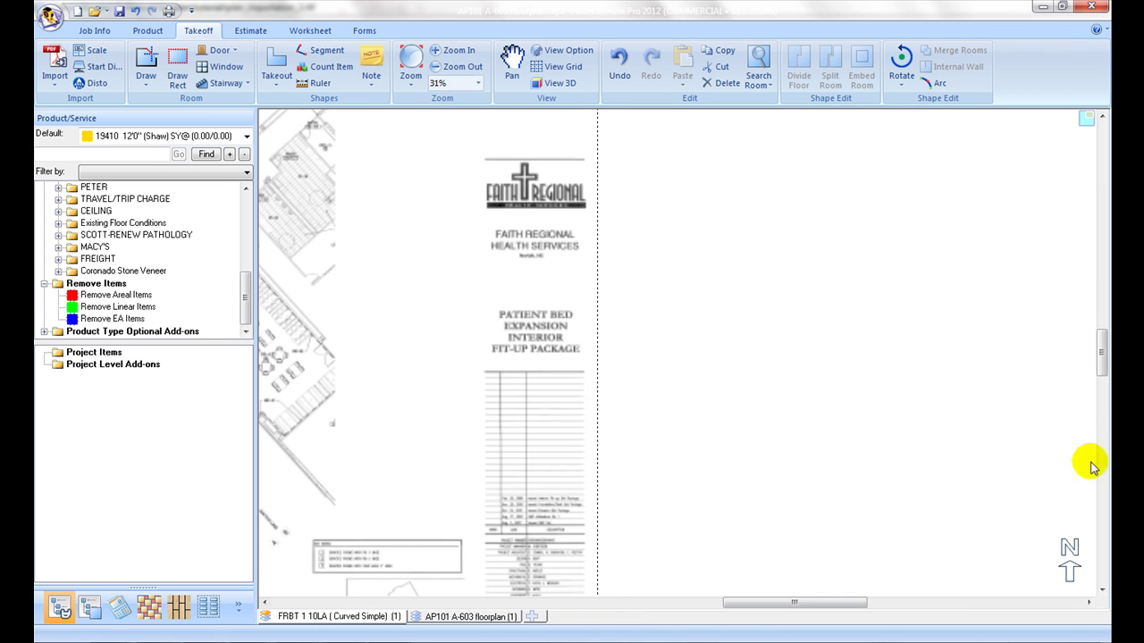
pyautogui.moveTo(1098, 365); pyautogui.dragTo(1104, 394)
pyautogui.scroll(2, 524, 383)
pyautogui.scroll(1, 398, 362)
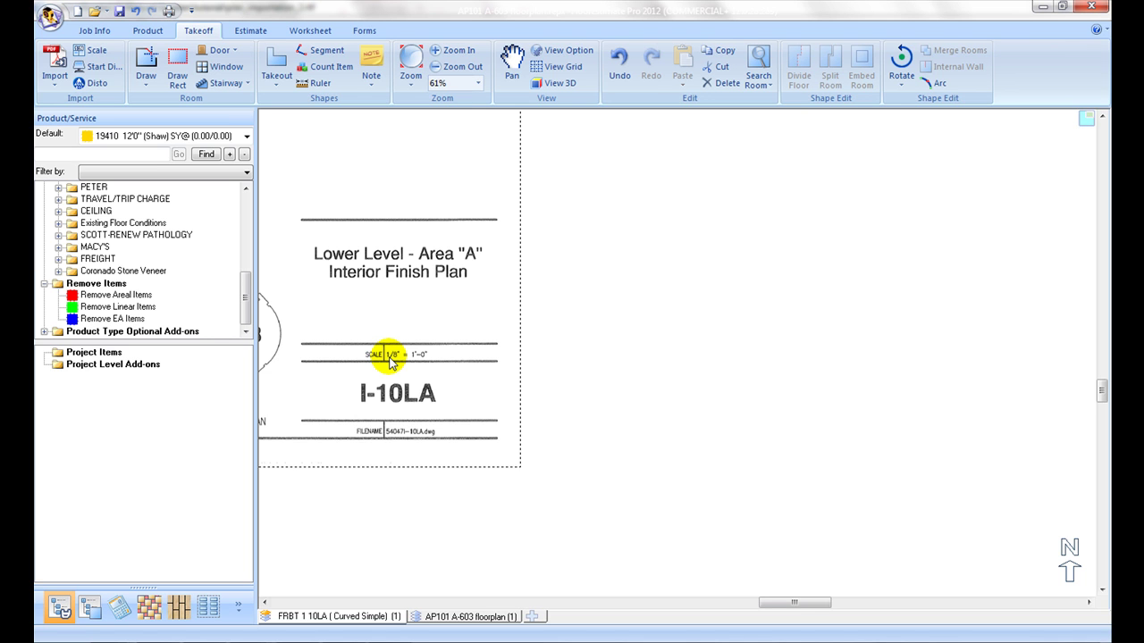
pyautogui.click(96, 52)
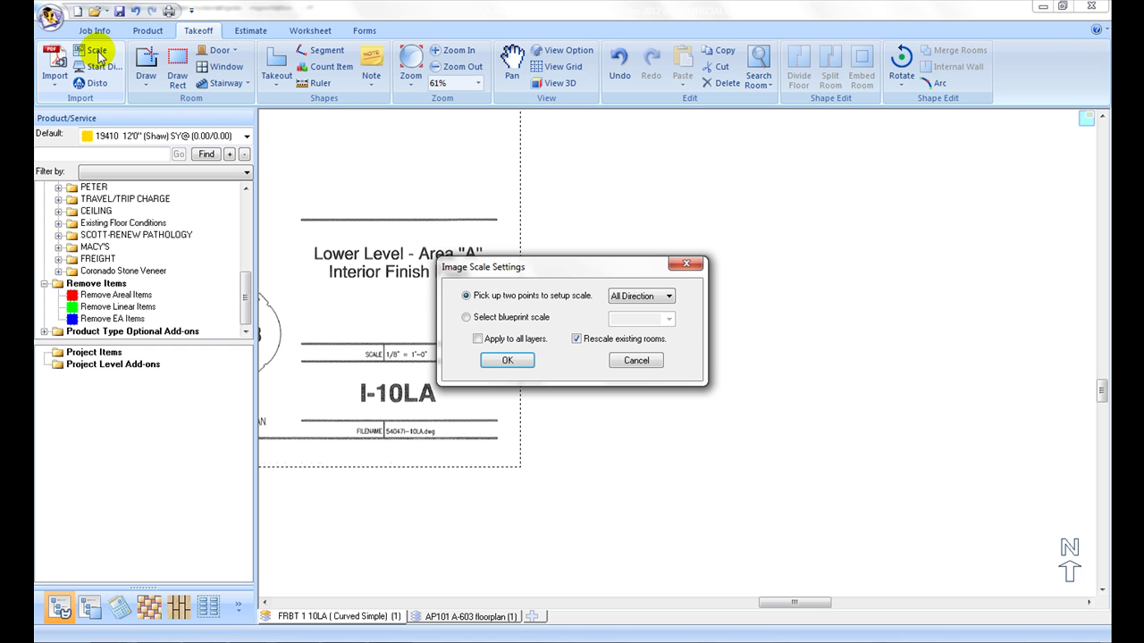
pyautogui.click(466, 318)
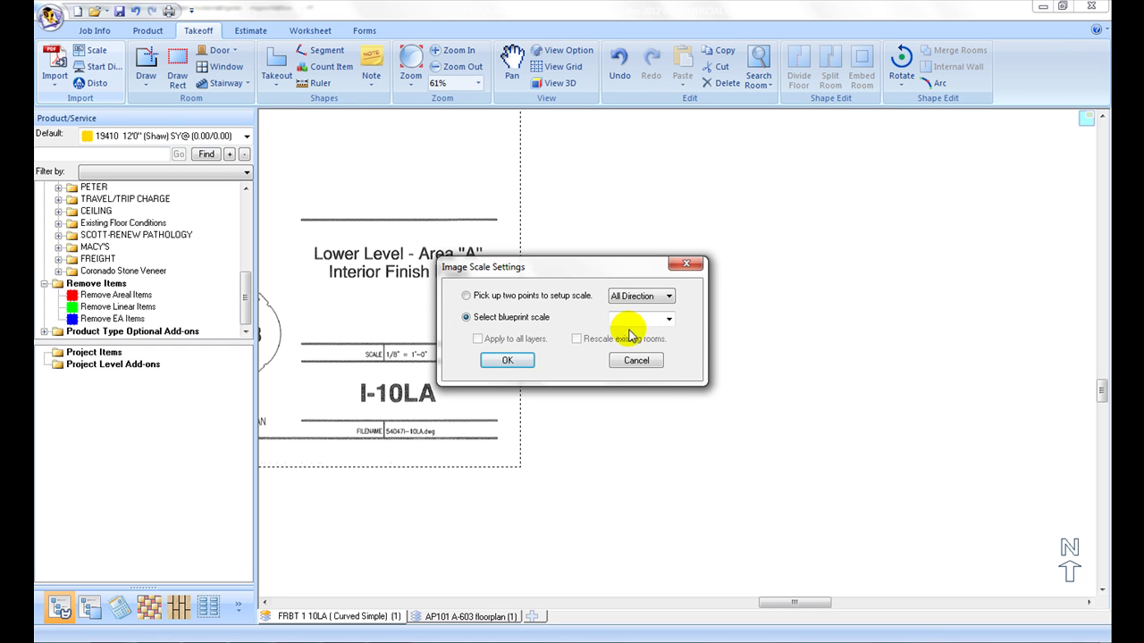
pyautogui.click(665, 320)
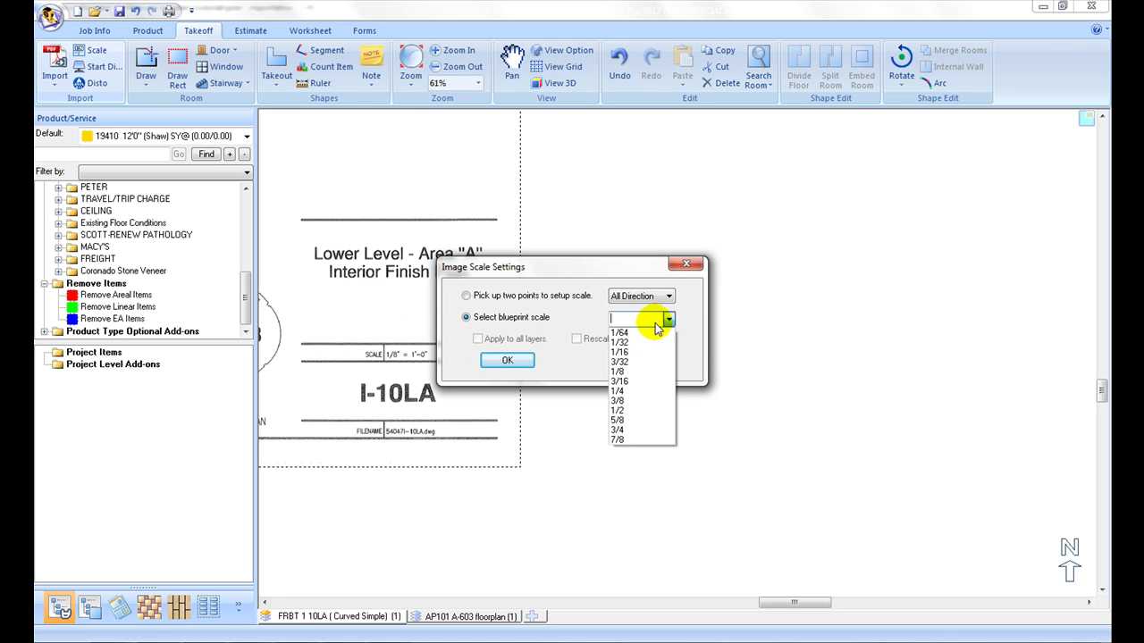
pyautogui.click(619, 371)
pyautogui.click(523, 361)
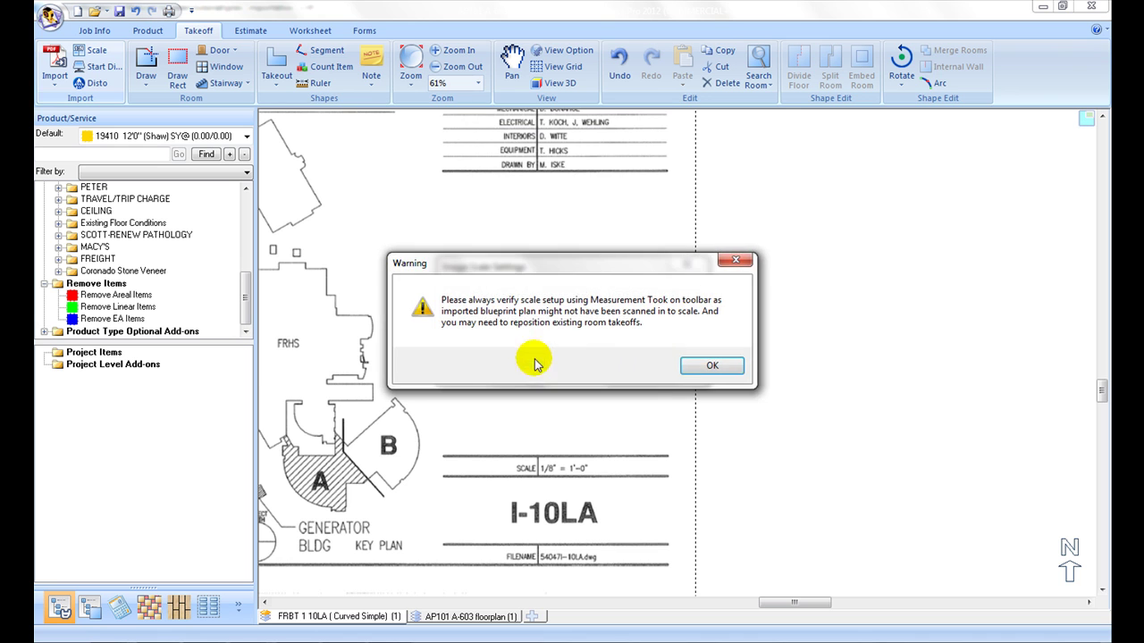
pyautogui.click(701, 364)
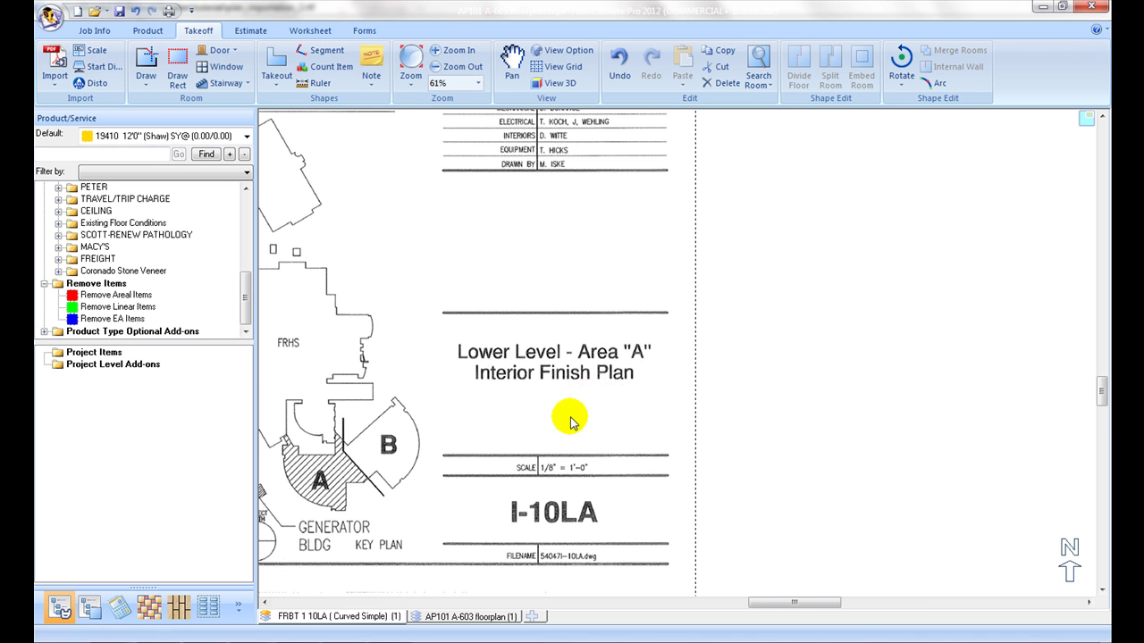
# Step: Examine the rescaled FRBT 1 10LA plan at different zoom levels and areas, and finish with the whole sheet in view
pyautogui.scroll(-3, 548, 416)
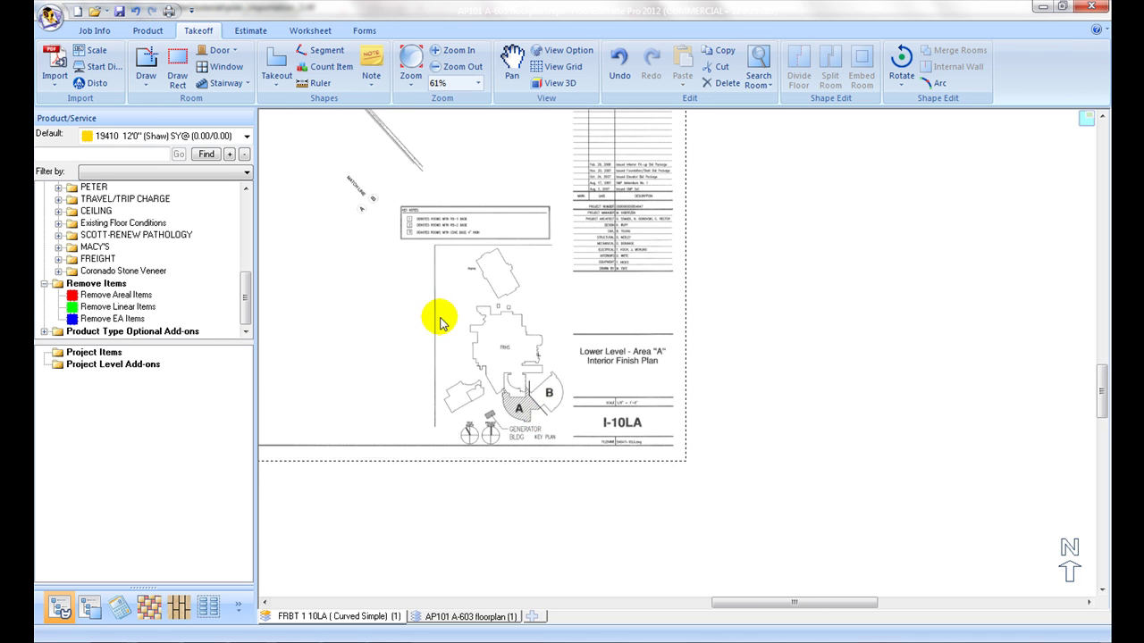
pyautogui.scroll(-3, 420, 304)
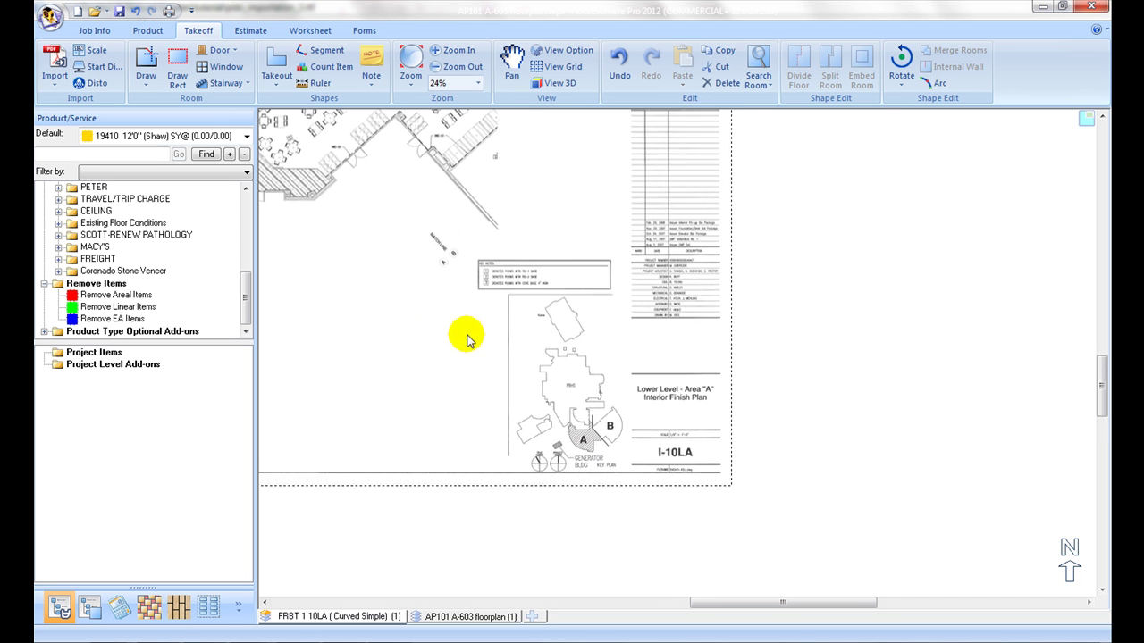
pyautogui.moveTo(572, 392); pyautogui.dragTo(853, 602)
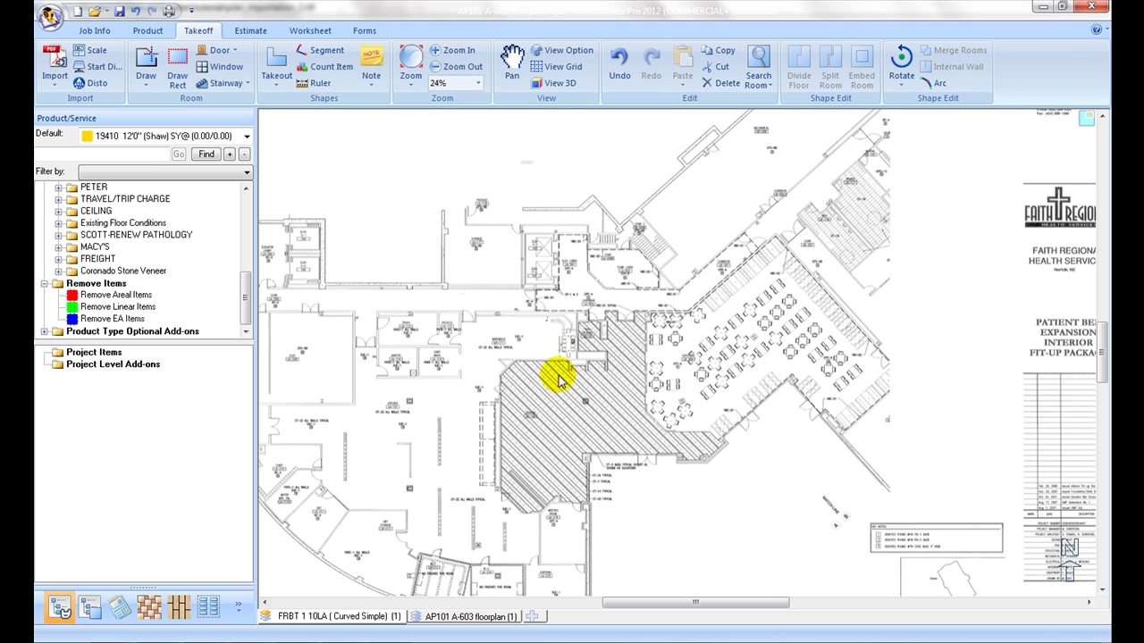
pyautogui.click(447, 50)
pyautogui.click(447, 50)
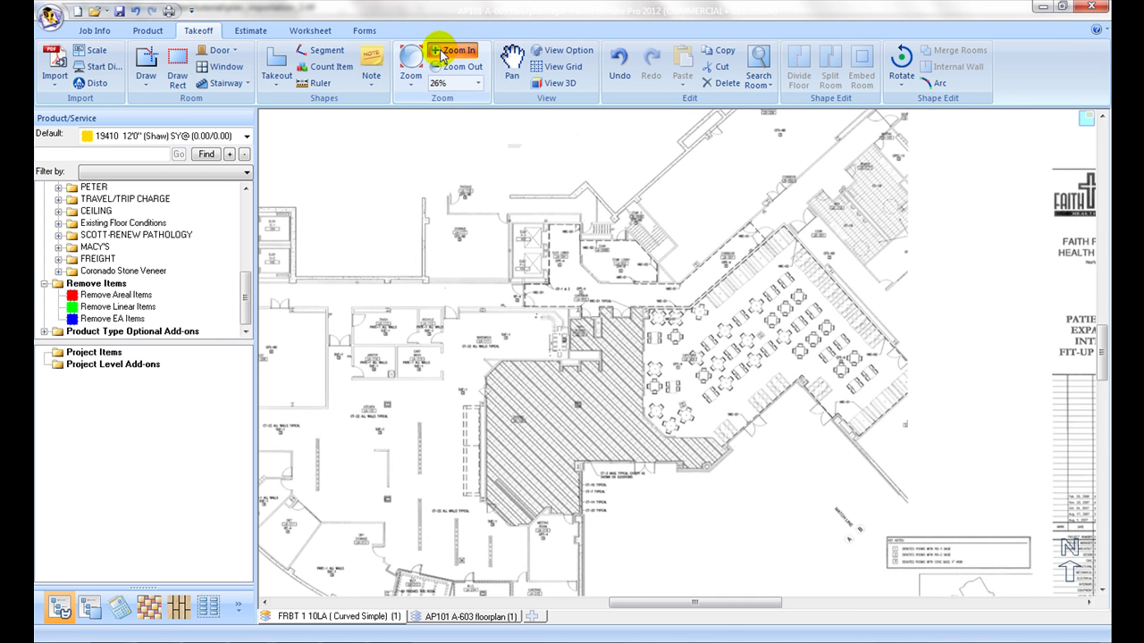
pyautogui.click(445, 68)
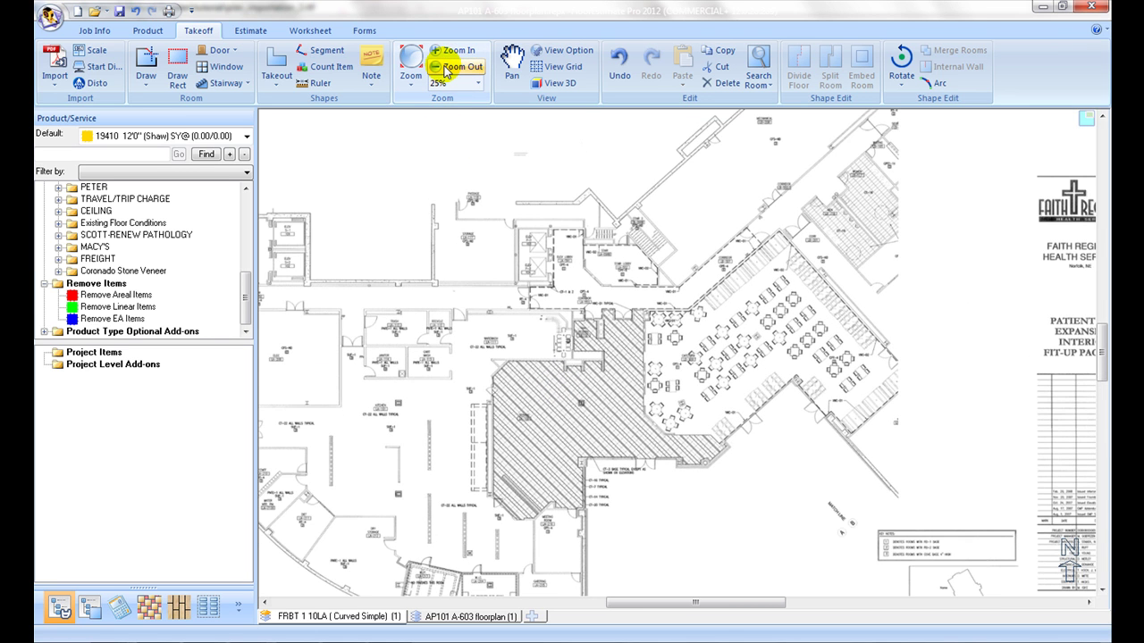
pyautogui.click(512, 63)
pyautogui.moveTo(586, 324)
pyautogui.mouseDown()
pyautogui.moveTo(519, 327)
pyautogui.moveTo(332, 224)
pyautogui.moveTo(388, 281)
pyautogui.moveTo(396, 334)
pyautogui.moveTo(401, 260)
pyautogui.mouseUp()
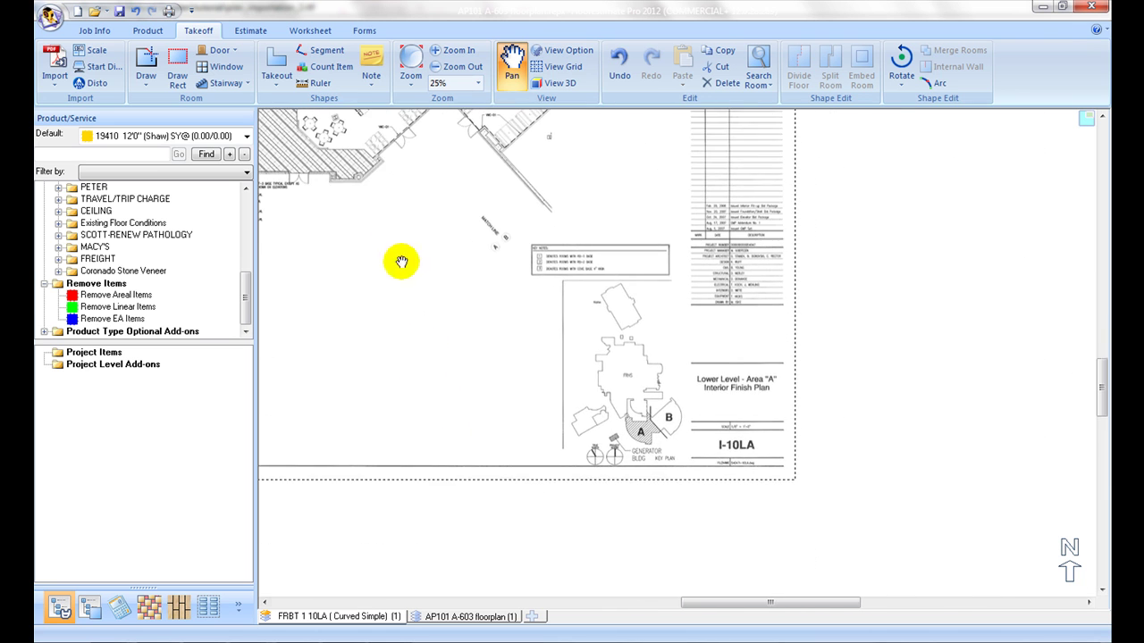
pyautogui.moveTo(485, 438)
pyautogui.mouseDown()
pyautogui.moveTo(475, 339)
pyautogui.moveTo(562, 333)
pyautogui.mouseUp()
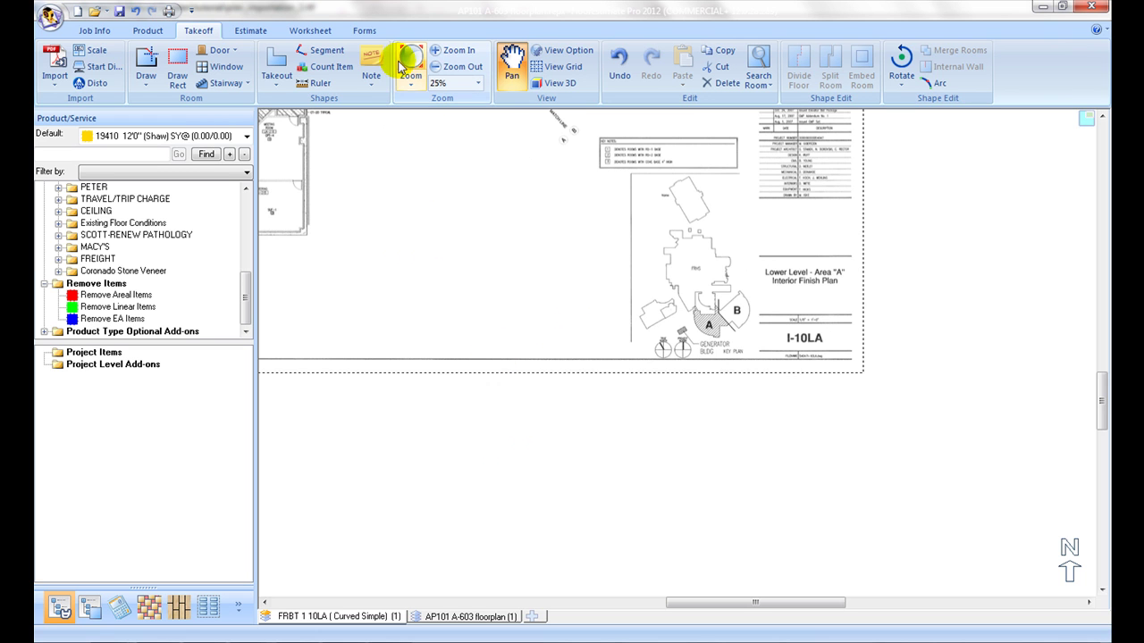
pyautogui.click(411, 59)
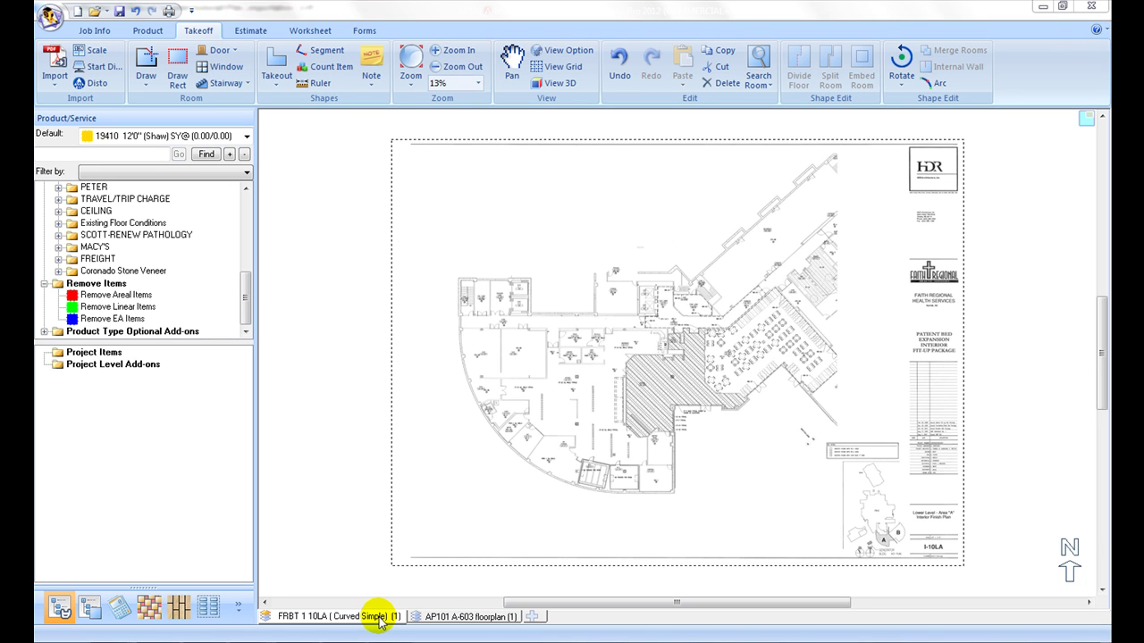
# Step: Unlock the FRBT 1 10LA plan and rotate it counter-clockwise
pyautogui.rightClick(596, 293)
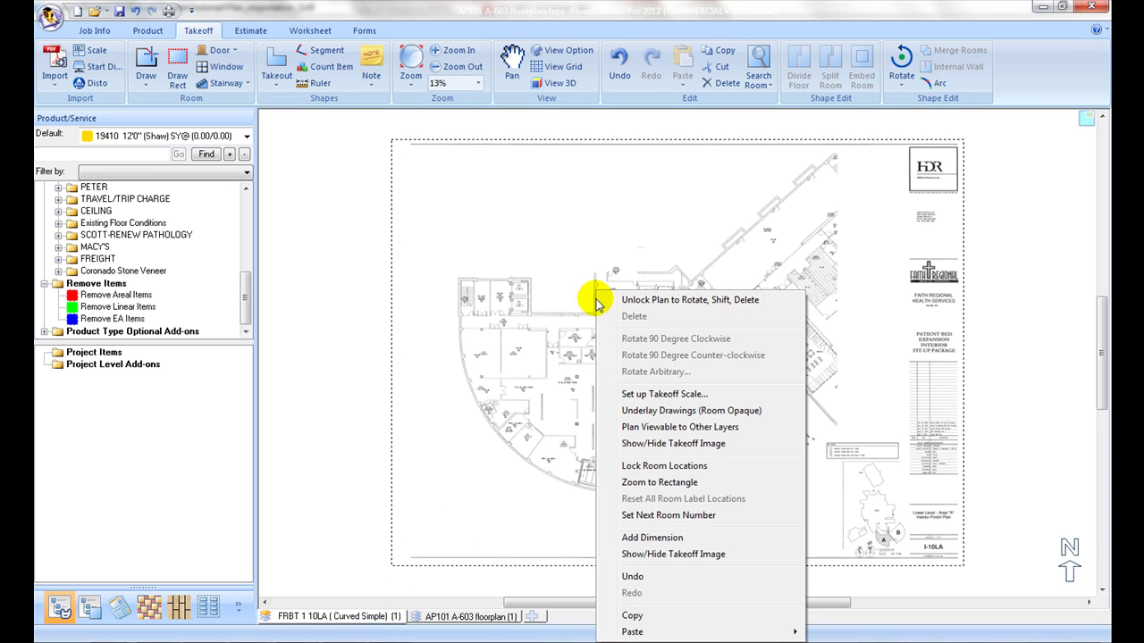
pyautogui.click(640, 300)
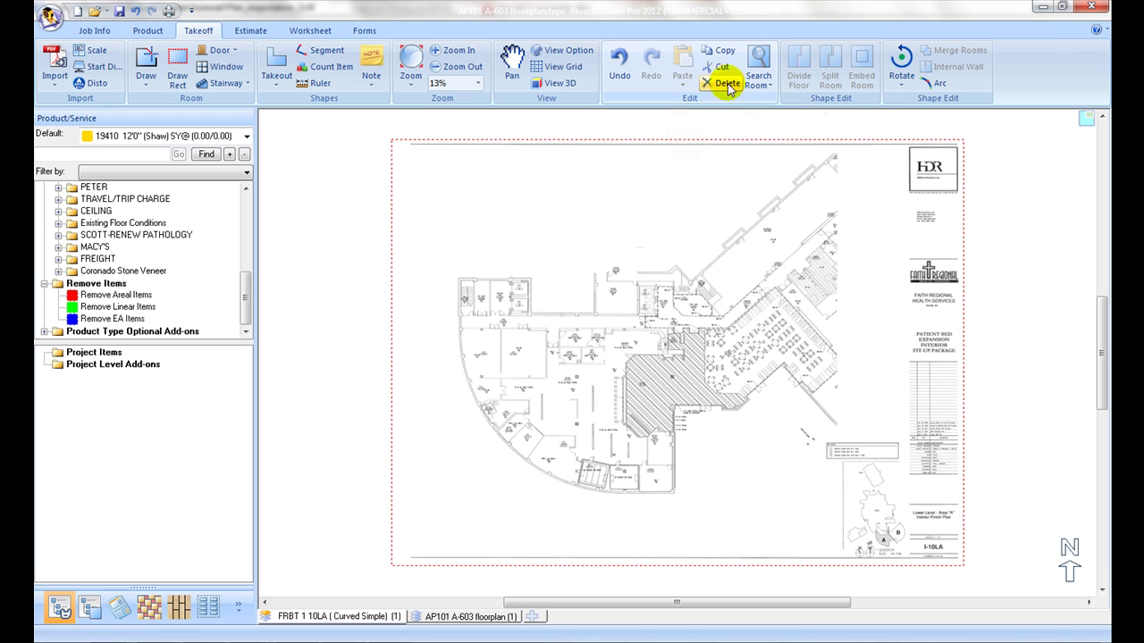
pyautogui.click(901, 75)
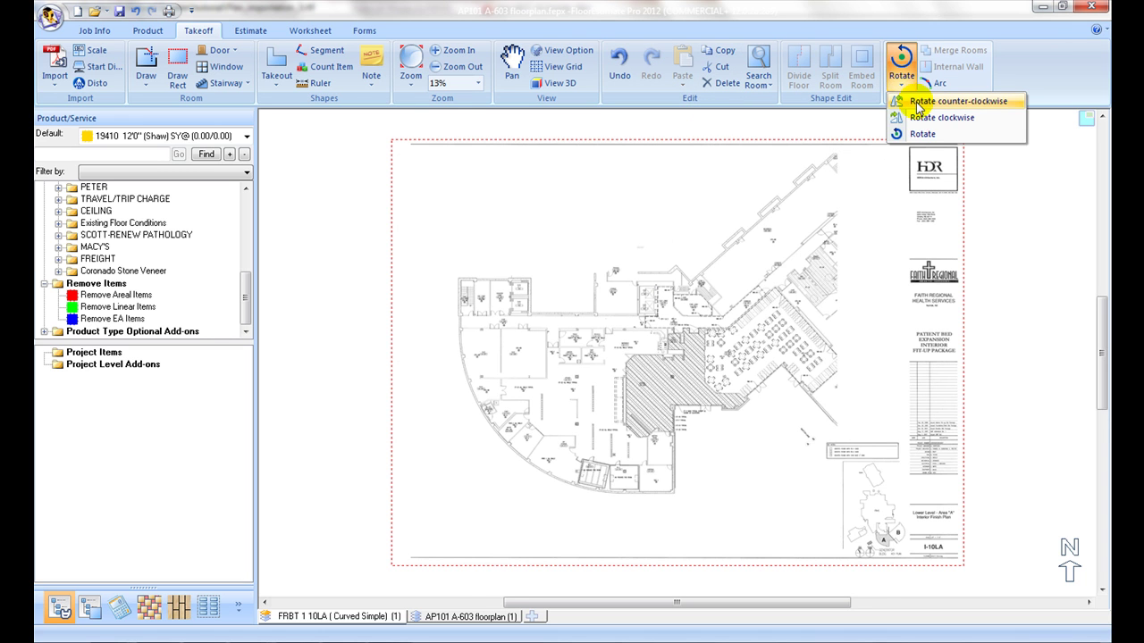
pyautogui.click(917, 105)
# Step: Rotate the FRBT 1 10LA plan back clockwise and lock it again
pyautogui.click(901, 79)
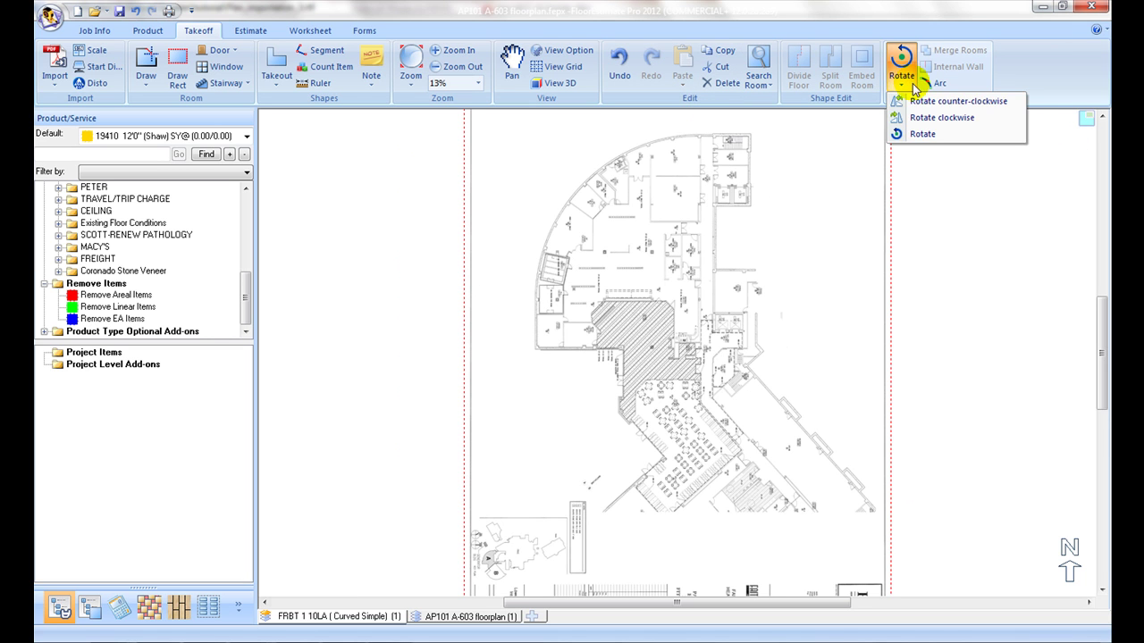
pyautogui.click(920, 124)
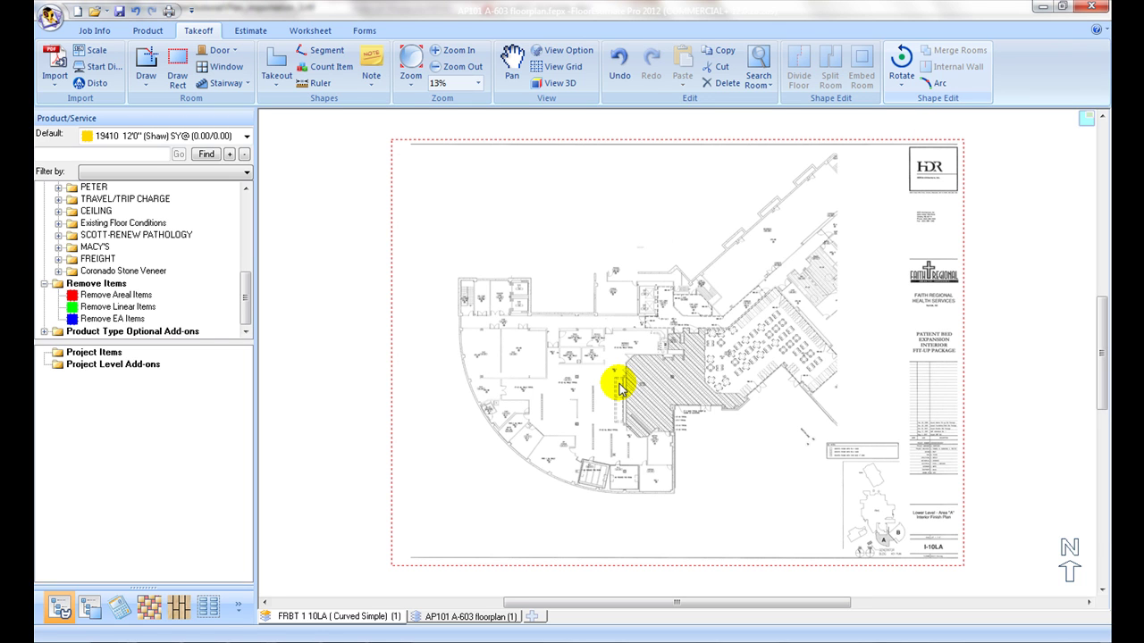
pyautogui.rightClick(623, 316)
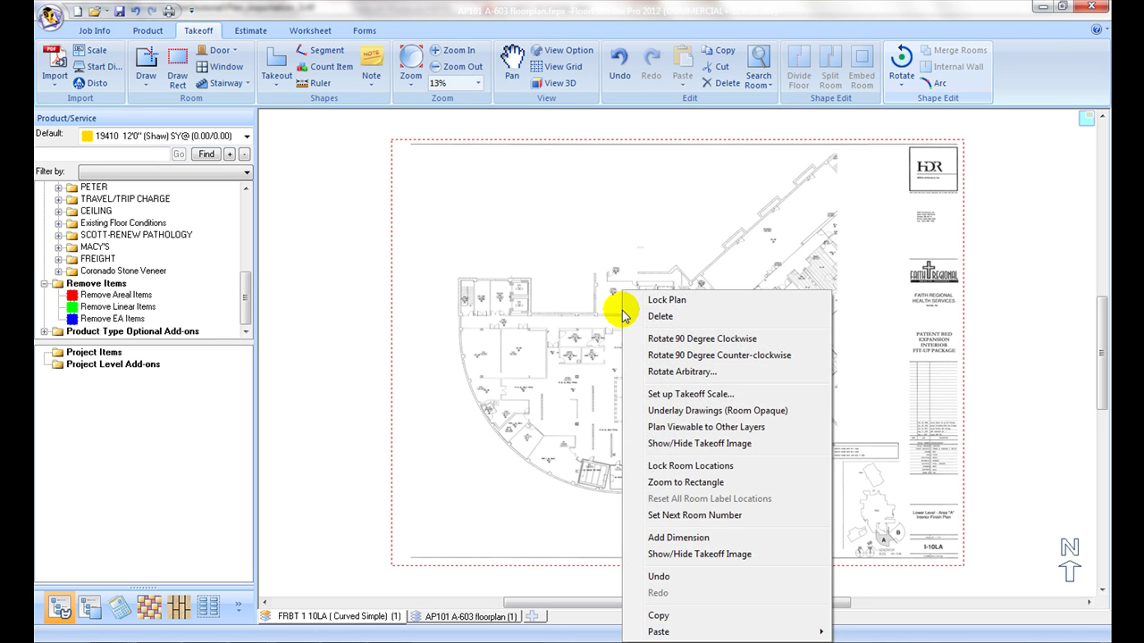
pyautogui.click(679, 301)
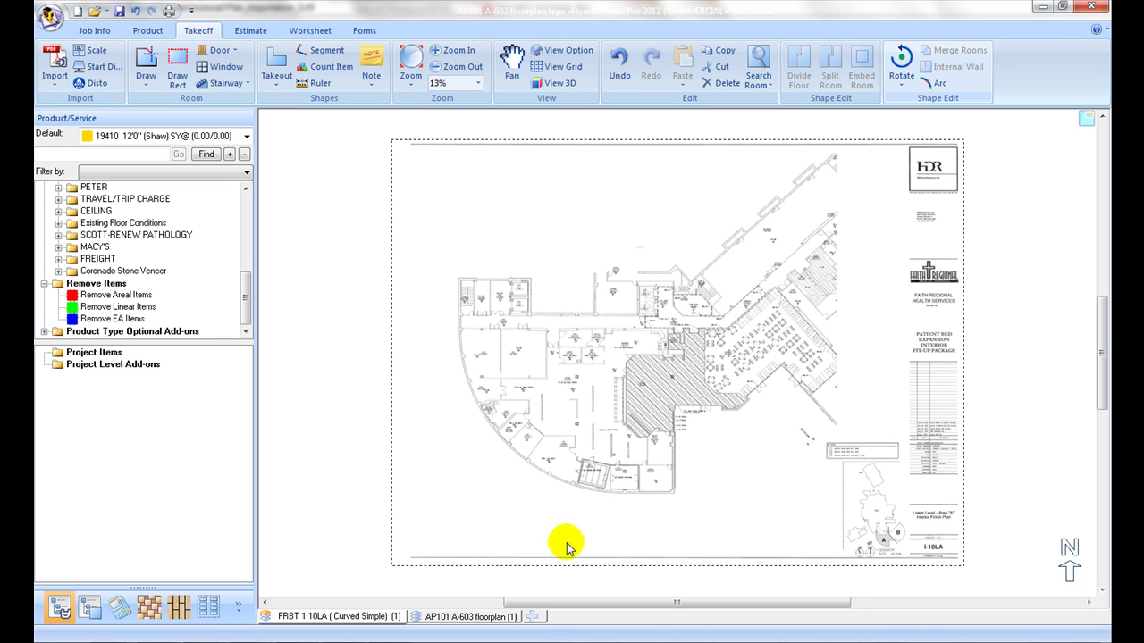
# Step: Add a layer with the default name New Layer, and copy the plan from the FRBT 1 10LA ( Curved Simple) layer
pyautogui.click(532, 617)
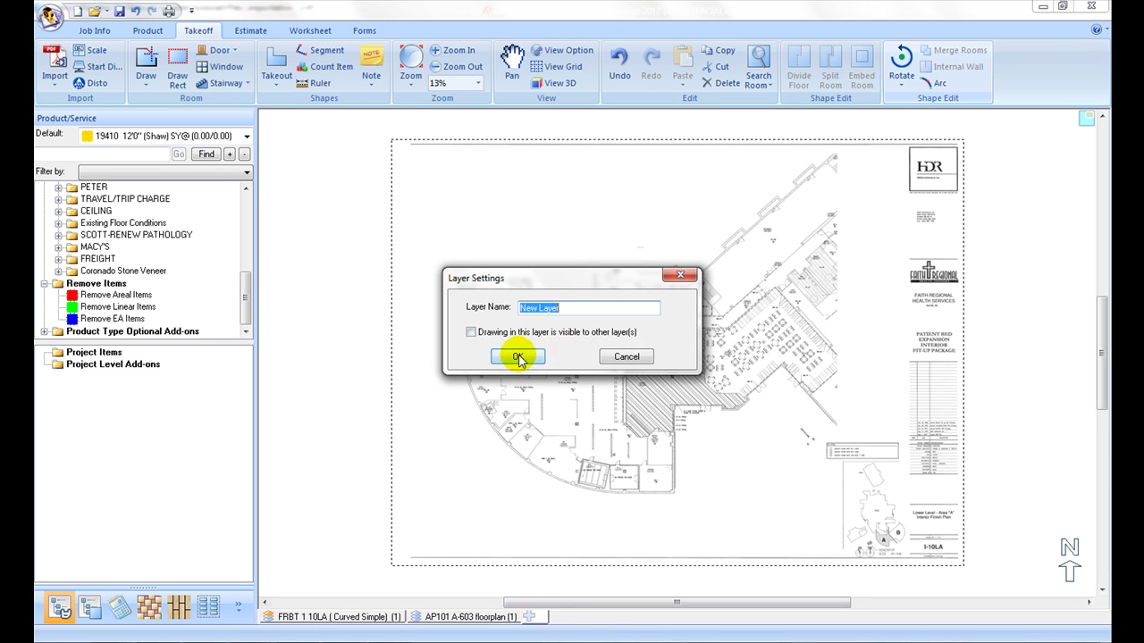
pyautogui.click(518, 356)
pyautogui.click(347, 618)
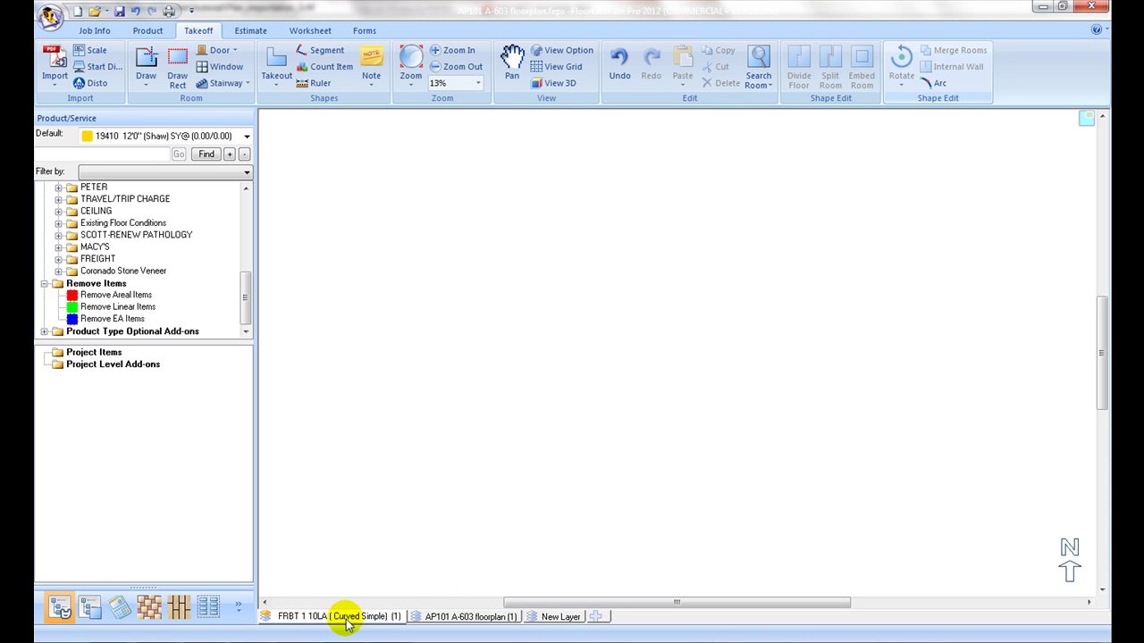
pyautogui.rightClick(532, 395)
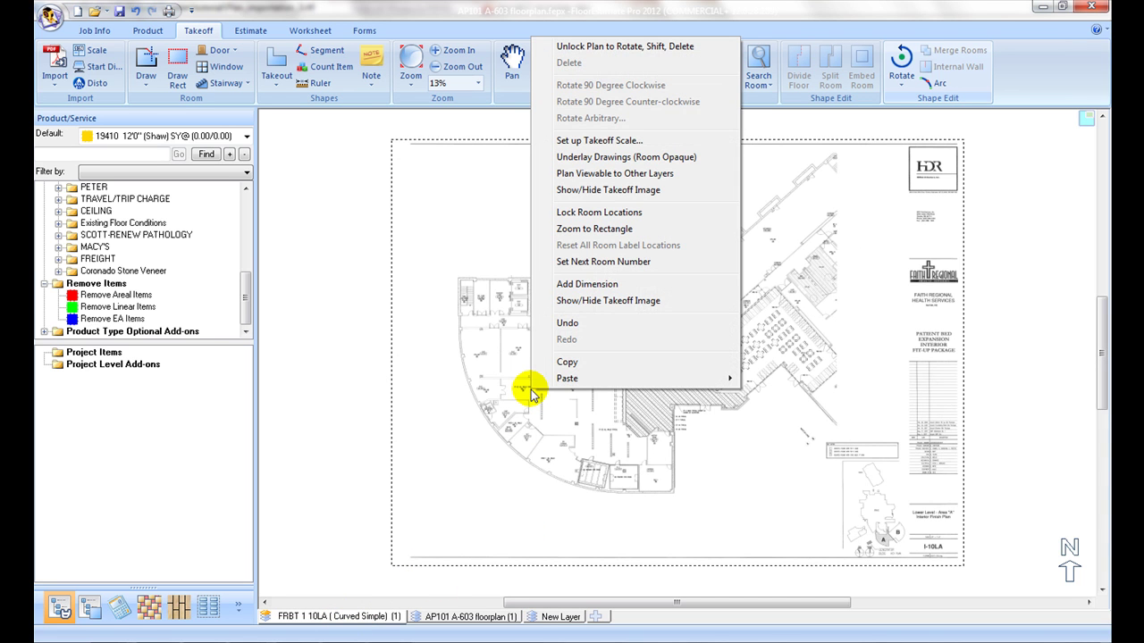
pyautogui.click(546, 362)
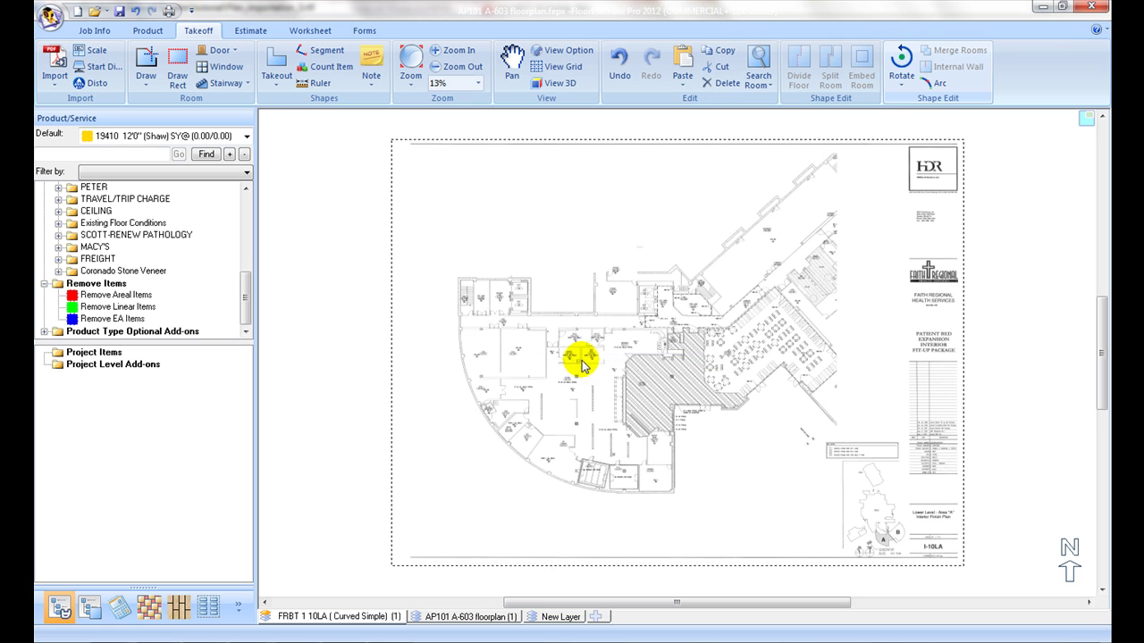
# Step: Paste the copied FRBT 1 10LA plan onto New Layer and place it in the middle of the drawing area
pyautogui.click(558, 616)
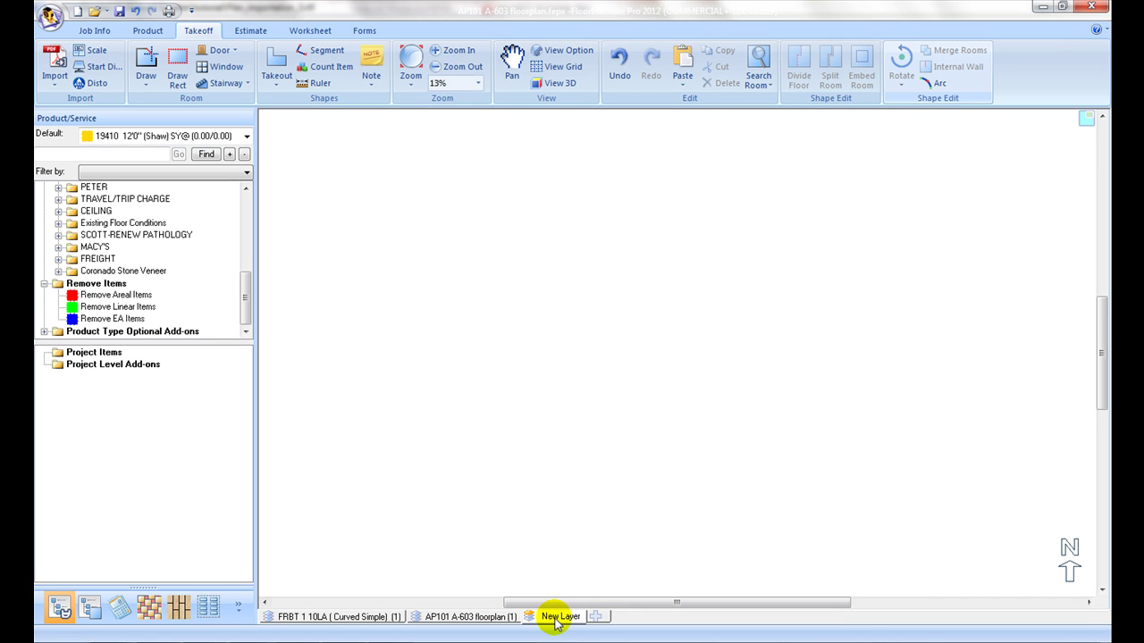
pyautogui.rightClick(496, 323)
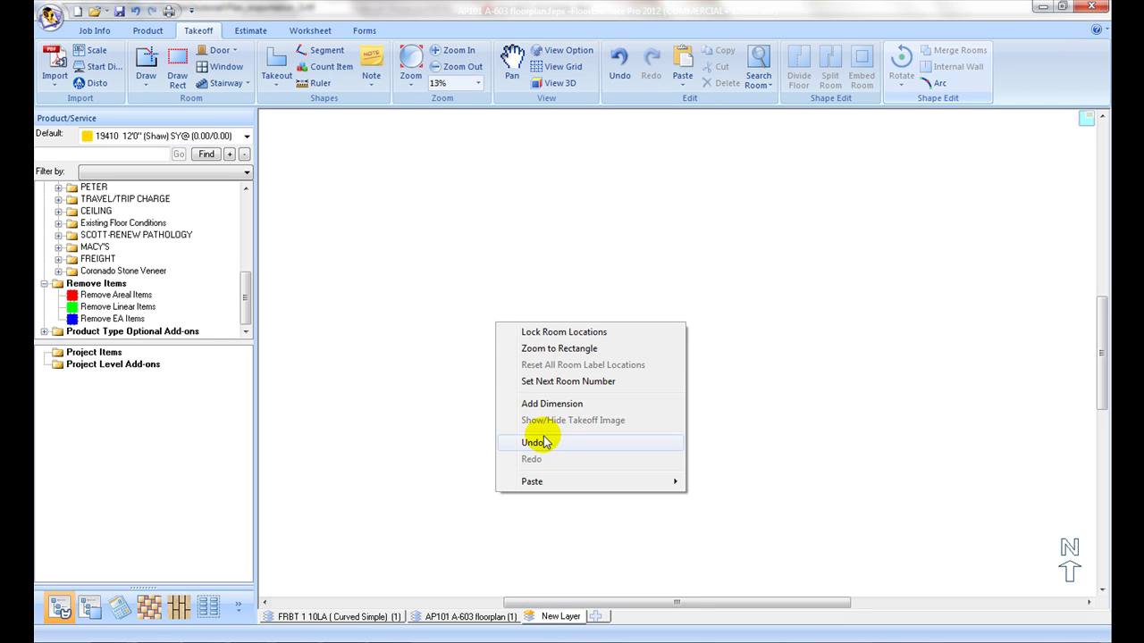
pyautogui.moveTo(537, 479)
pyautogui.click(715, 479)
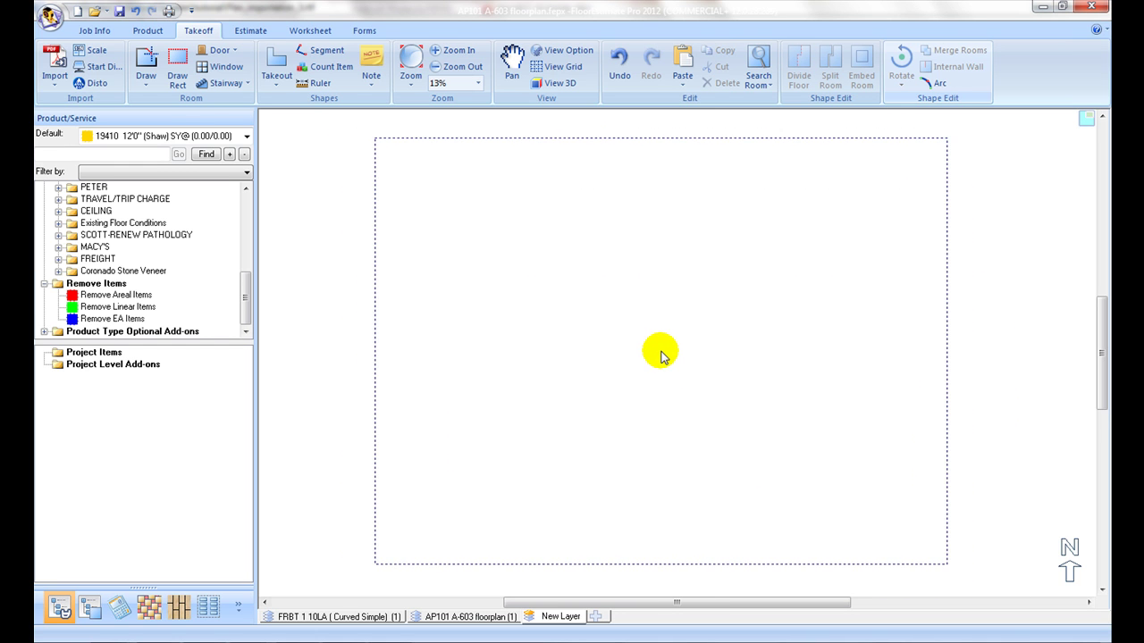
pyautogui.click(661, 355)
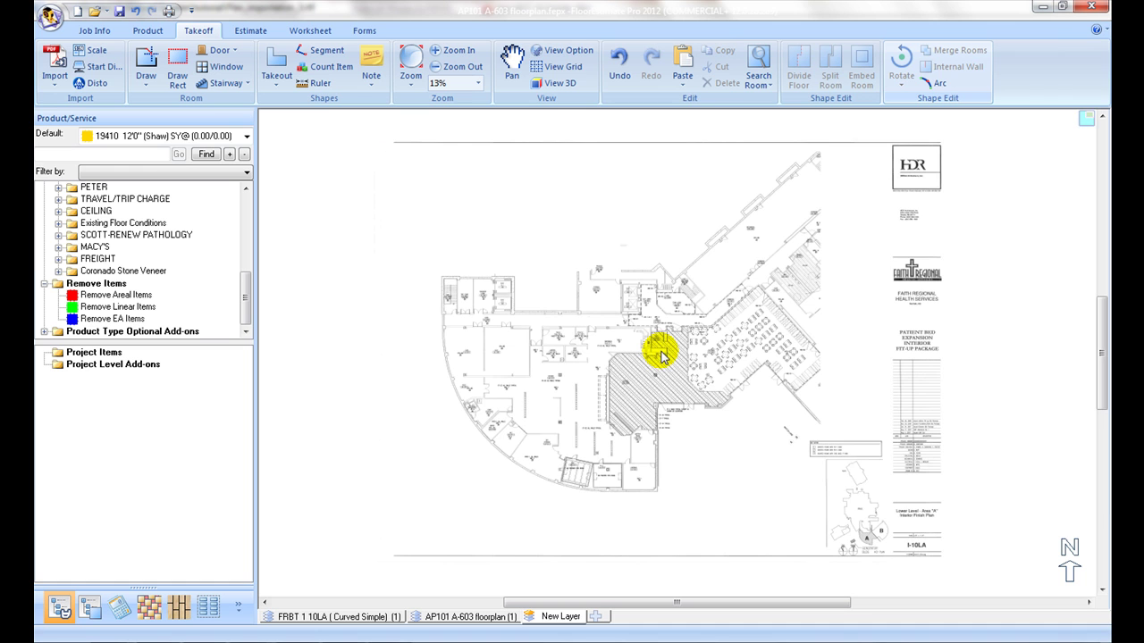
# Step: Shift the visible area of New Layer slightly with the Plan Navigation View and close that view
pyautogui.click(1085, 121)
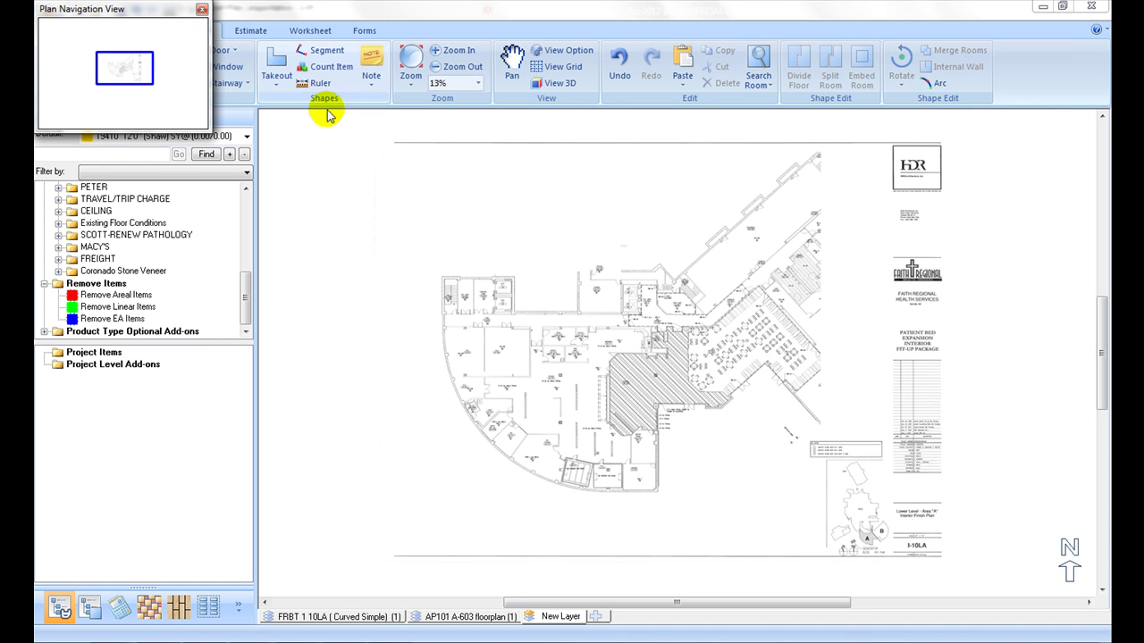
pyautogui.moveTo(135, 84)
pyautogui.mouseDown()
pyautogui.moveTo(117, 65)
pyautogui.moveTo(134, 82)
pyautogui.mouseUp()
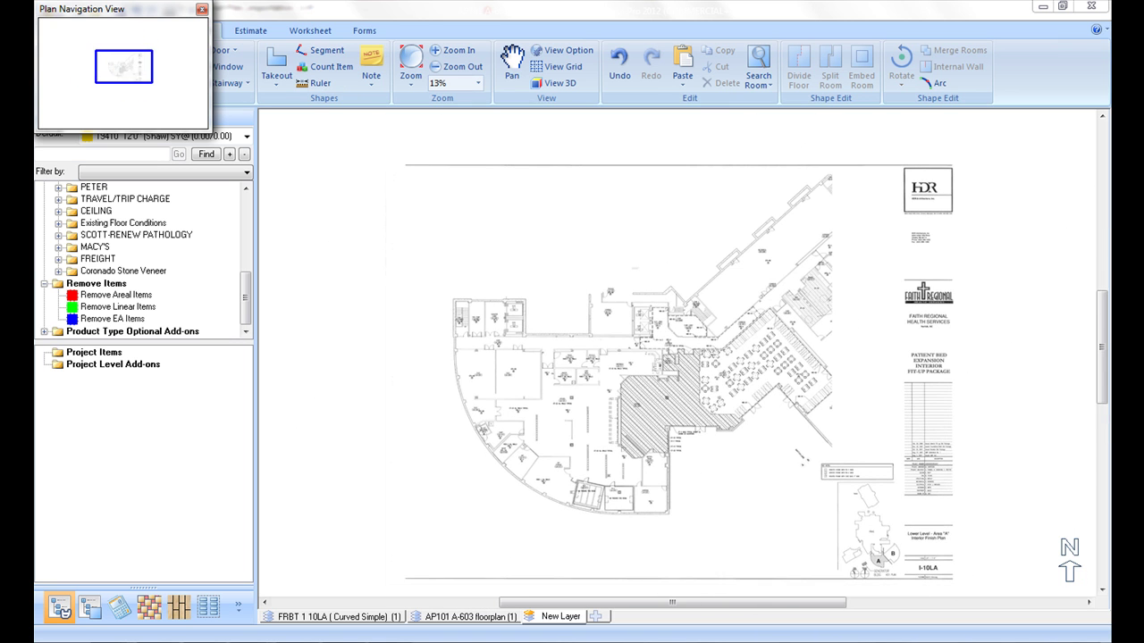
pyautogui.click(201, 9)
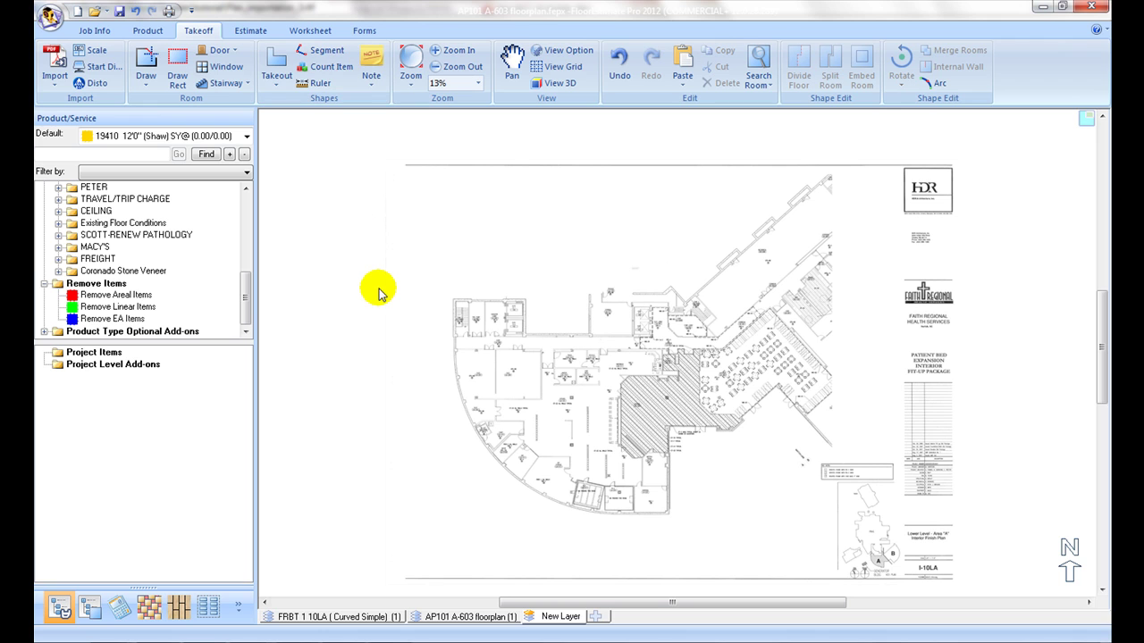